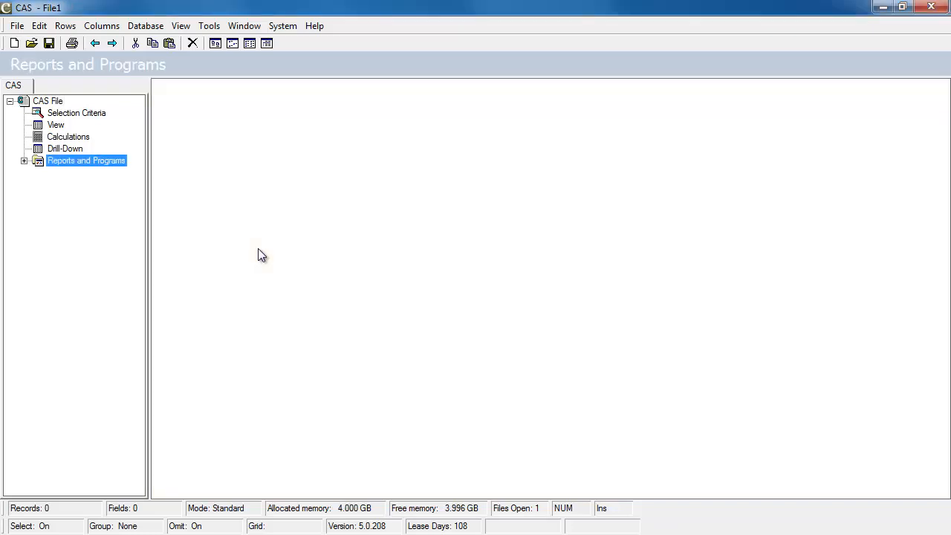
Create a new folder under Reports and Programs and rename it CAS Import.
key(shift+F10)
key(Down)
key(Return)
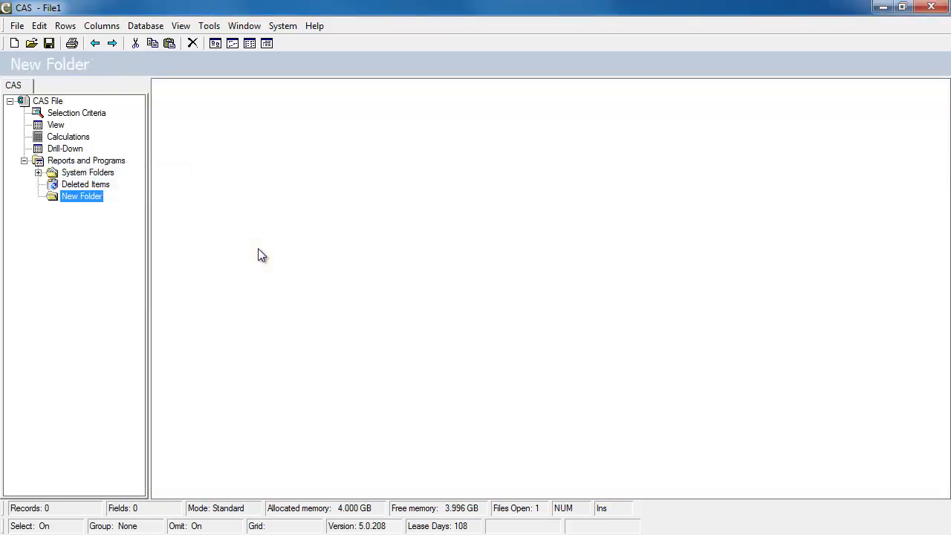
key(shift+F10)
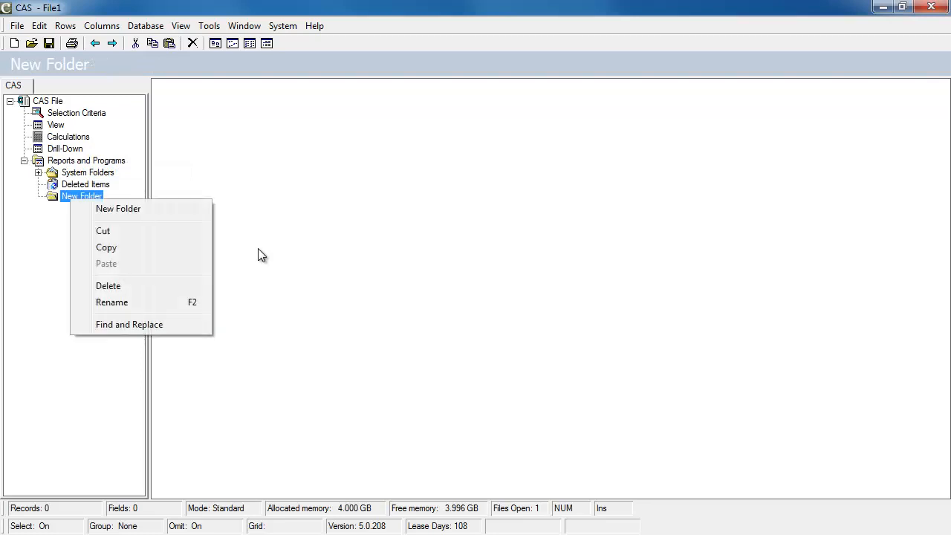
key(Down)
key(Down)
key(Down)
key(Down)
key(Down)
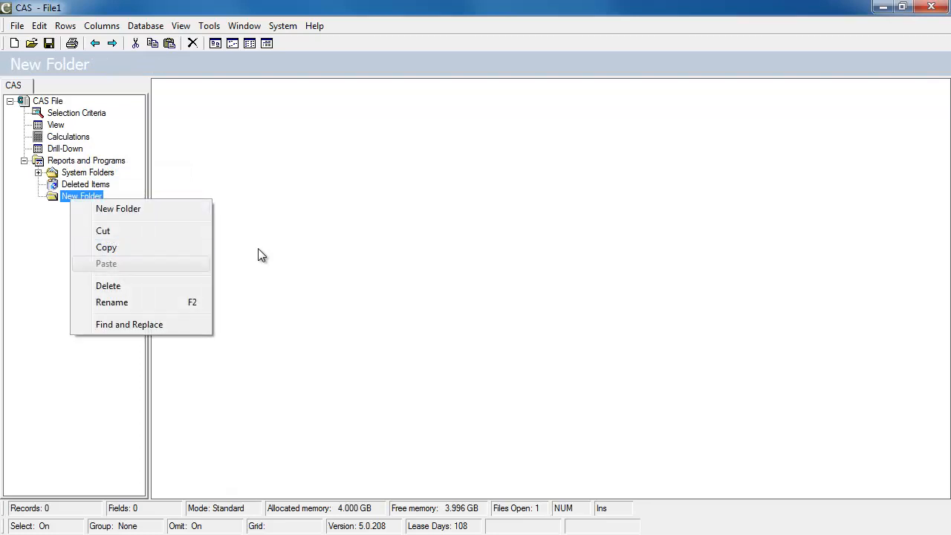
key(Return)
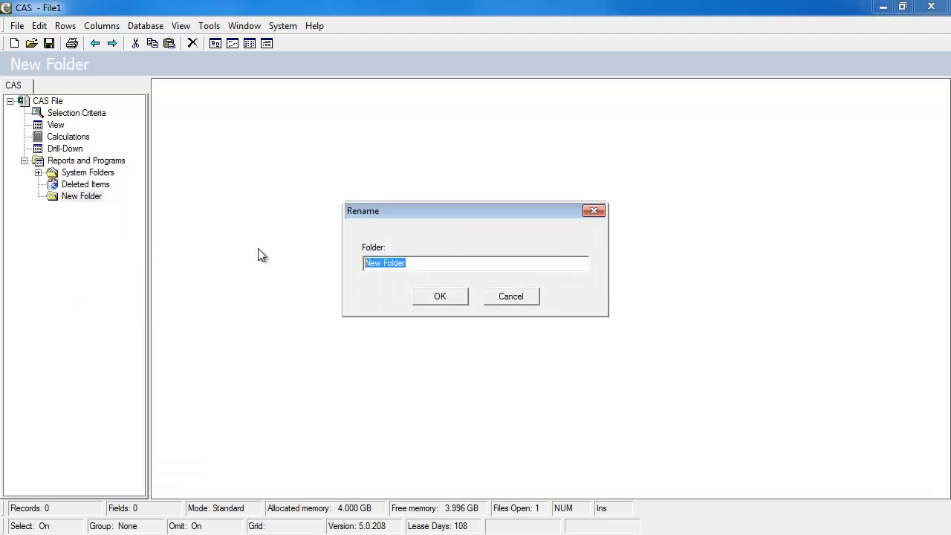
text(CAS Import)
key(Return)
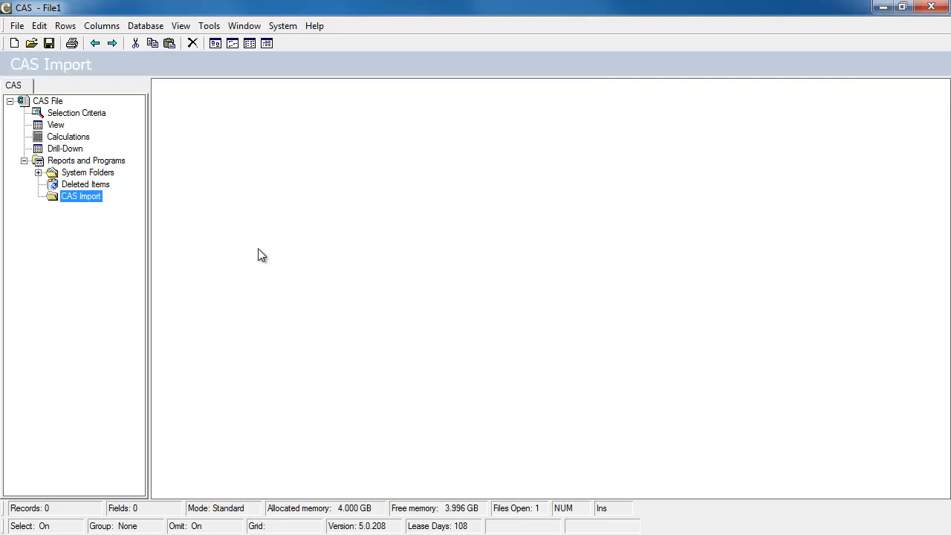
Create a new Import object named CAS Import Sample in the CAS Import folder.
right_click(230, 141)
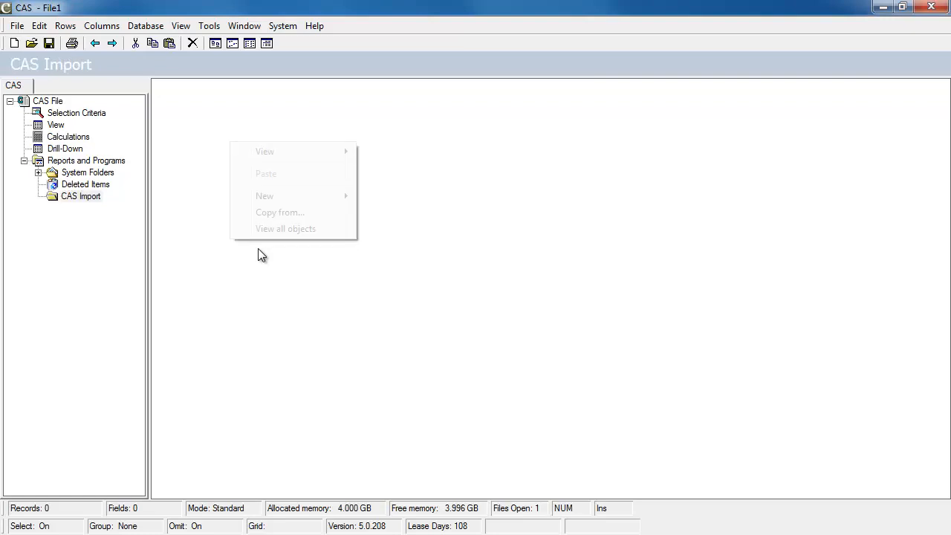
mouse_move(265, 196)
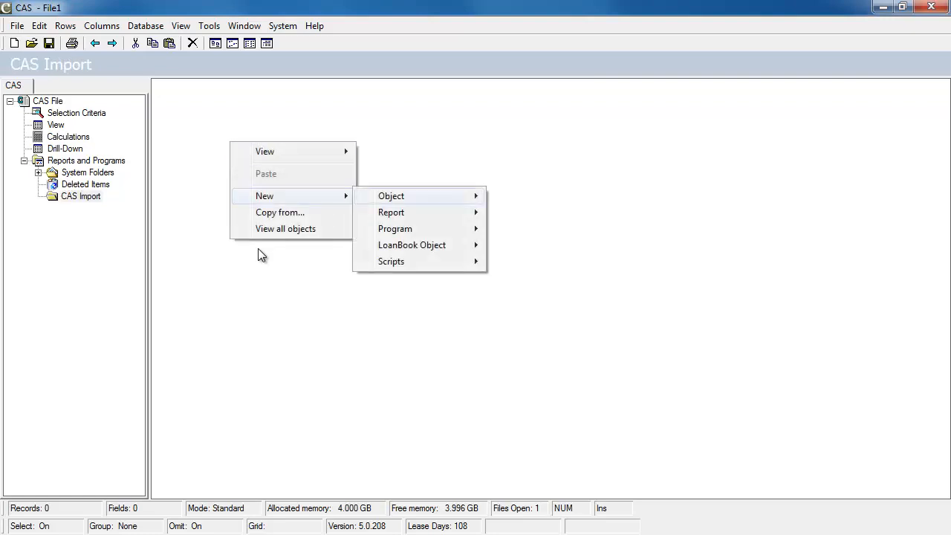
mouse_move(401, 196)
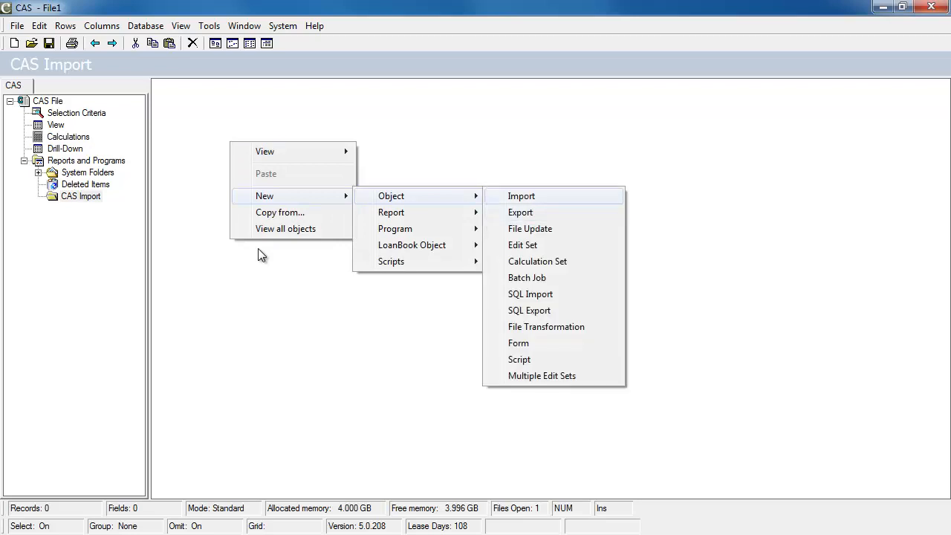
key(Return)
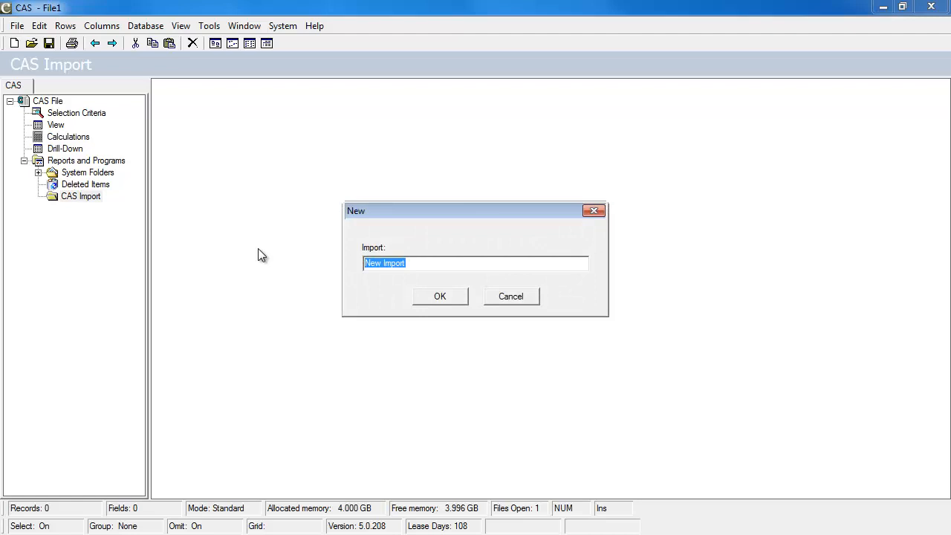
text(CAS Import Sample)
key(Return)
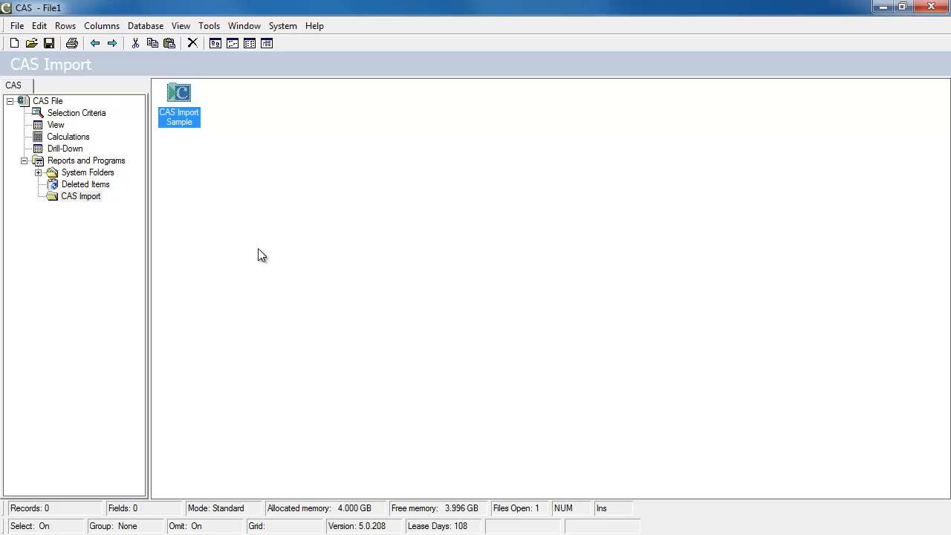
right_click(258, 250)
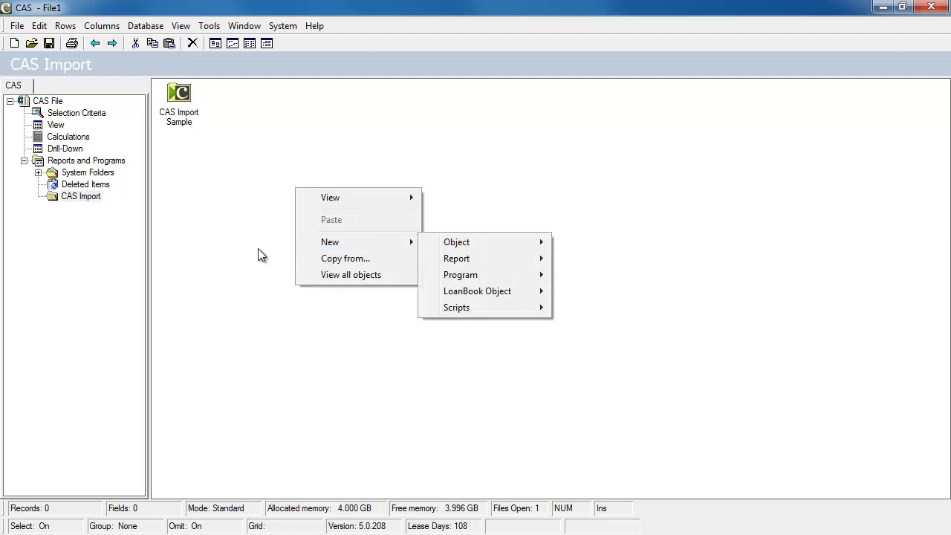
click(258, 249)
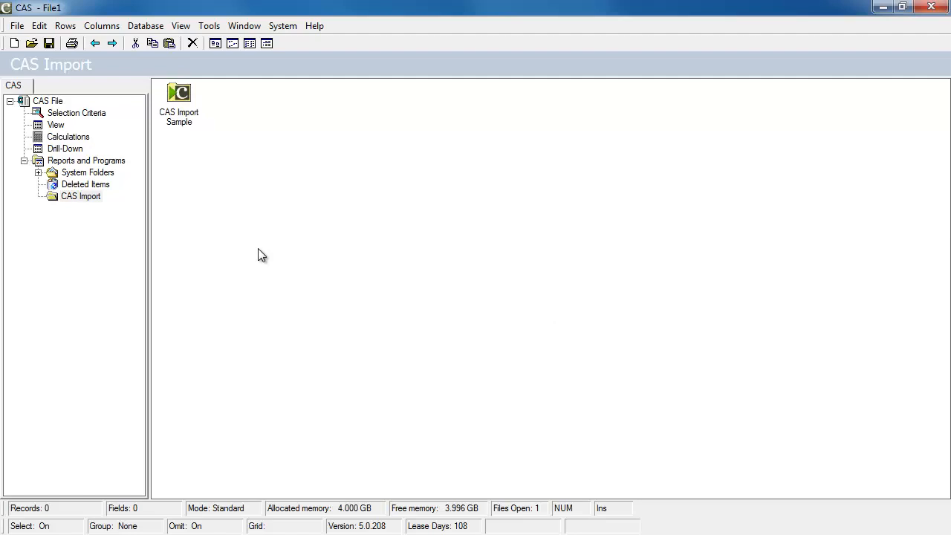
In the CAS Import Sample properties, choose C:\CAS Demo\IMPORT EXAMPLE.xlsx as the import file and set its type to Excel.
right_click(179, 94)
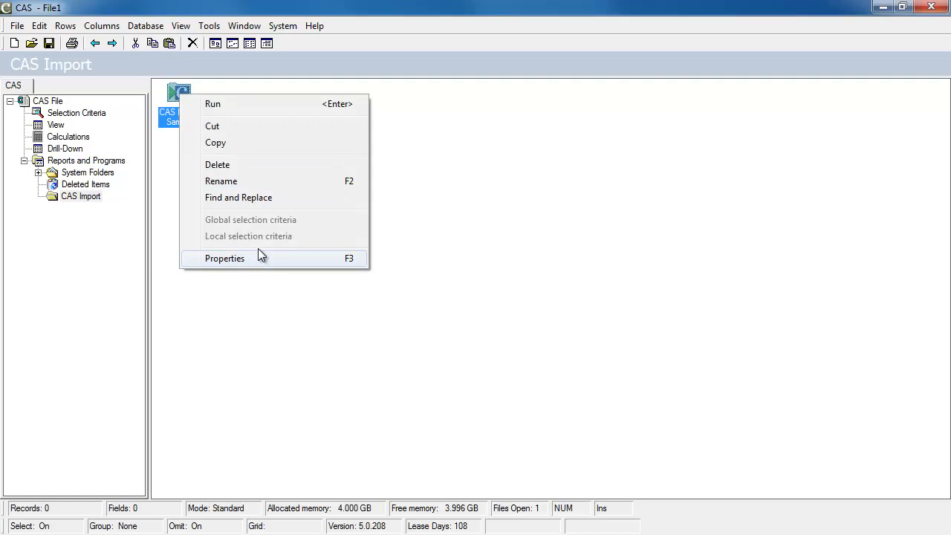
click(258, 253)
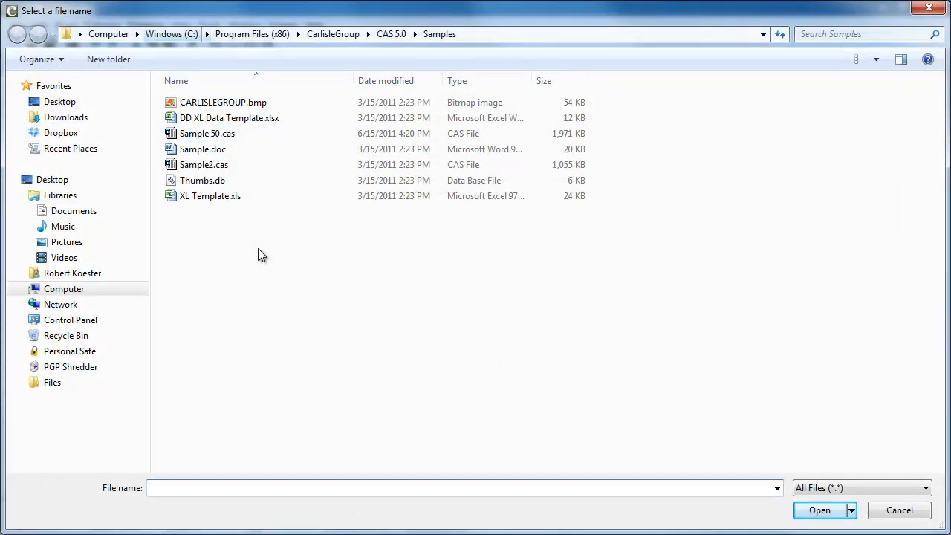
click(171, 34)
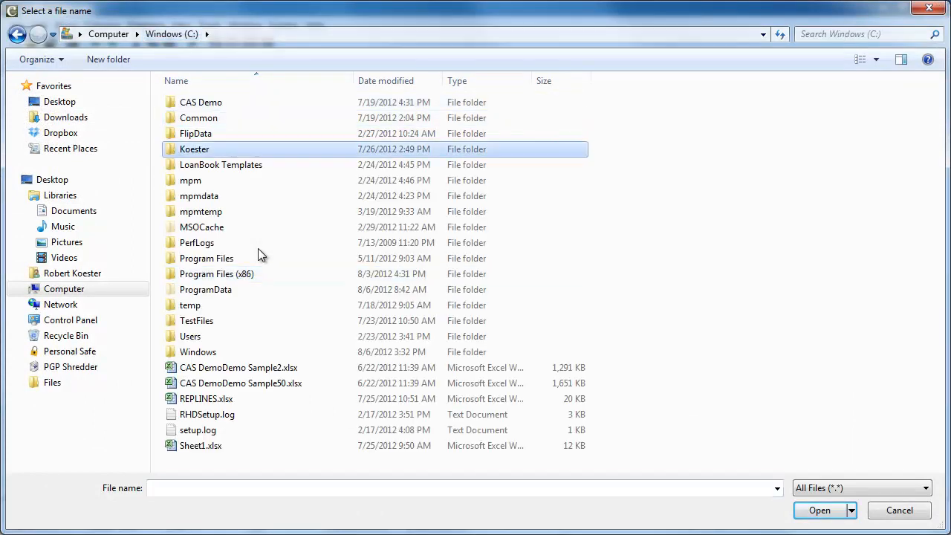
double_click(194, 149)
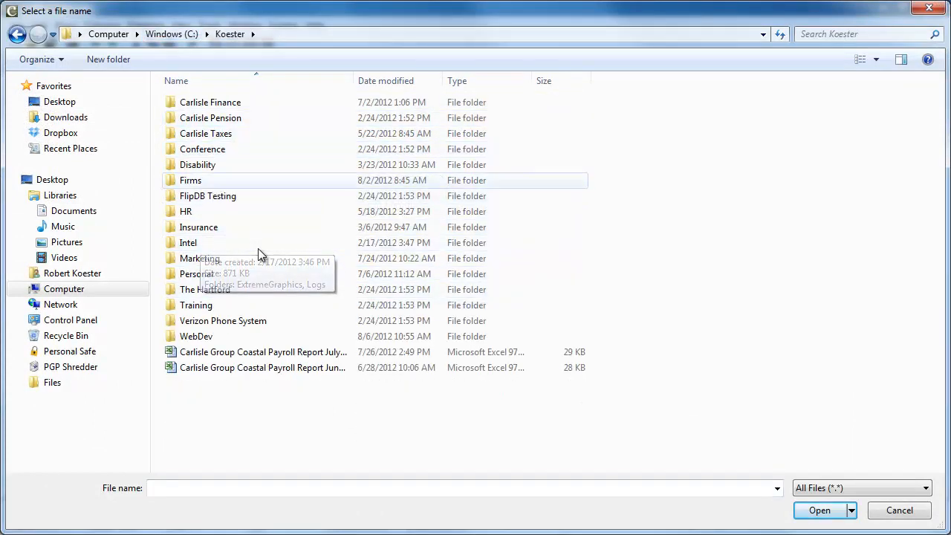
click(171, 34)
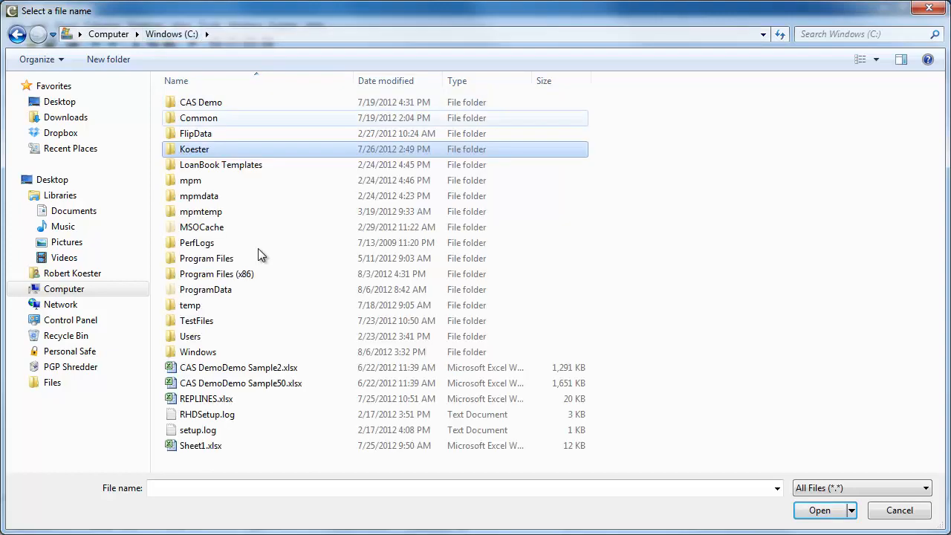
double_click(197, 102)
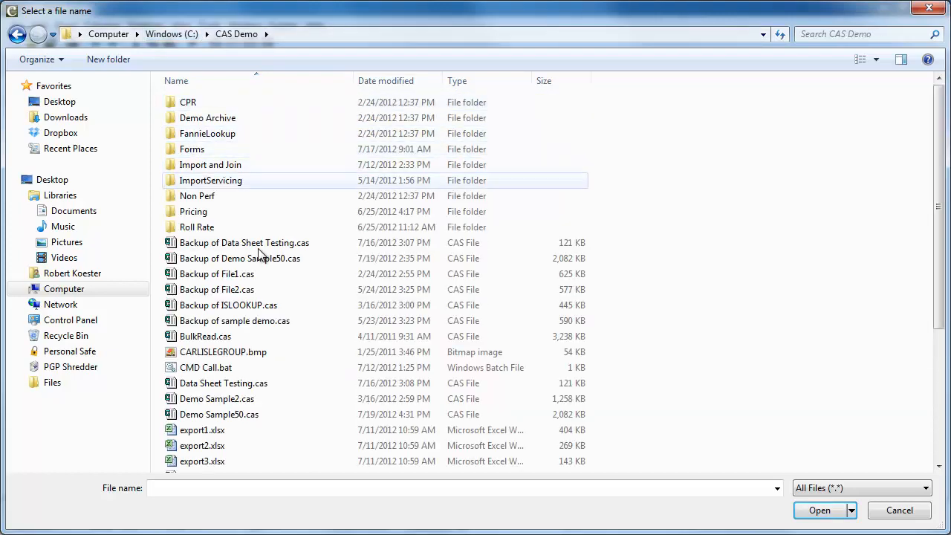
scroll(260, 253, down, 3)
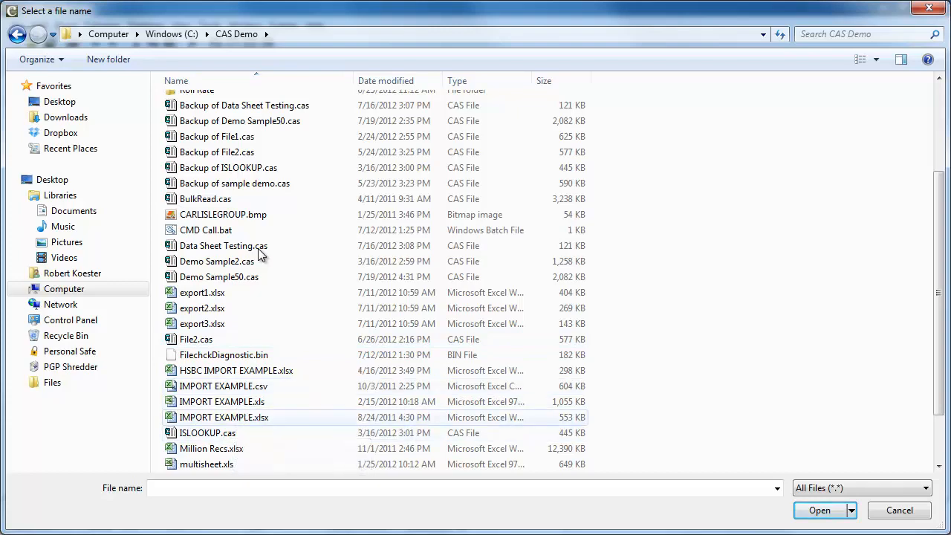
double_click(224, 417)
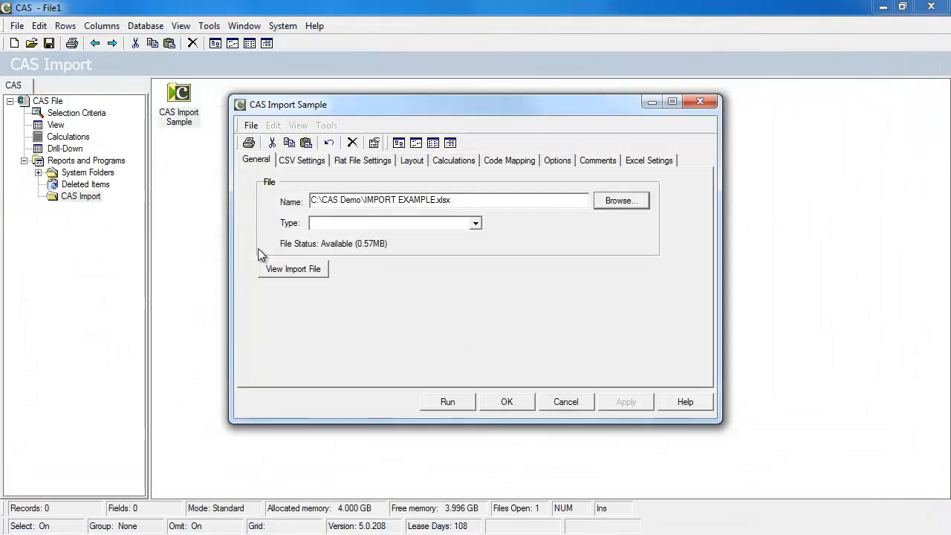
click(476, 223)
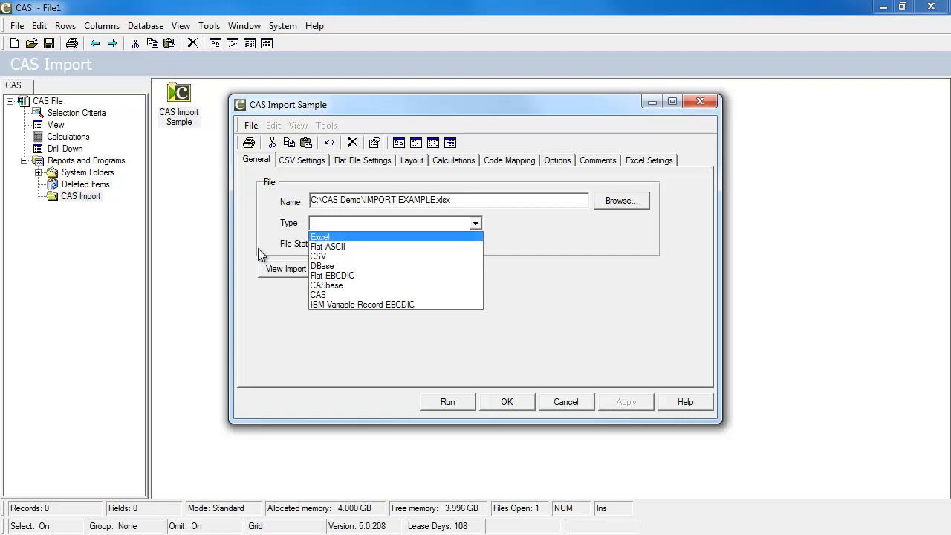
key(Return)
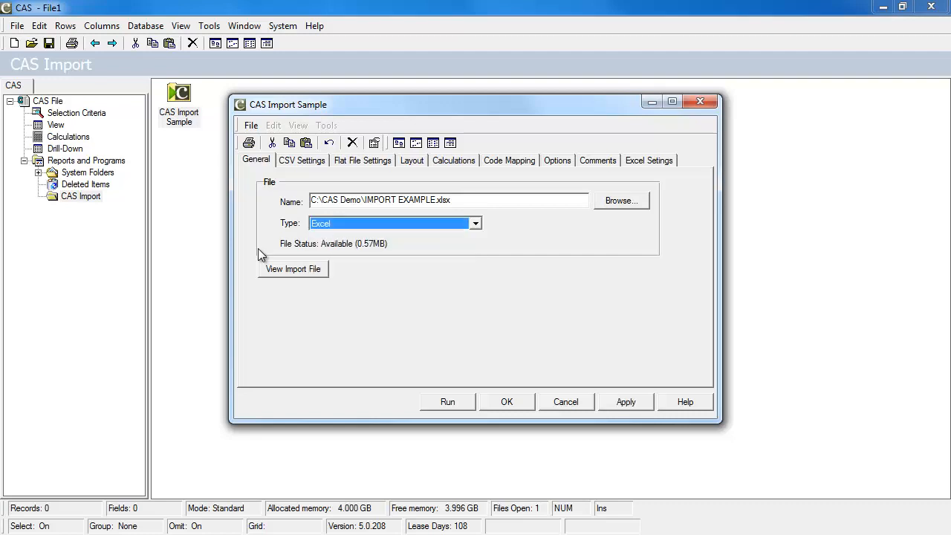
View the import file in Excel to examine its header row and data columns, and close it without saving.
key(Tab)
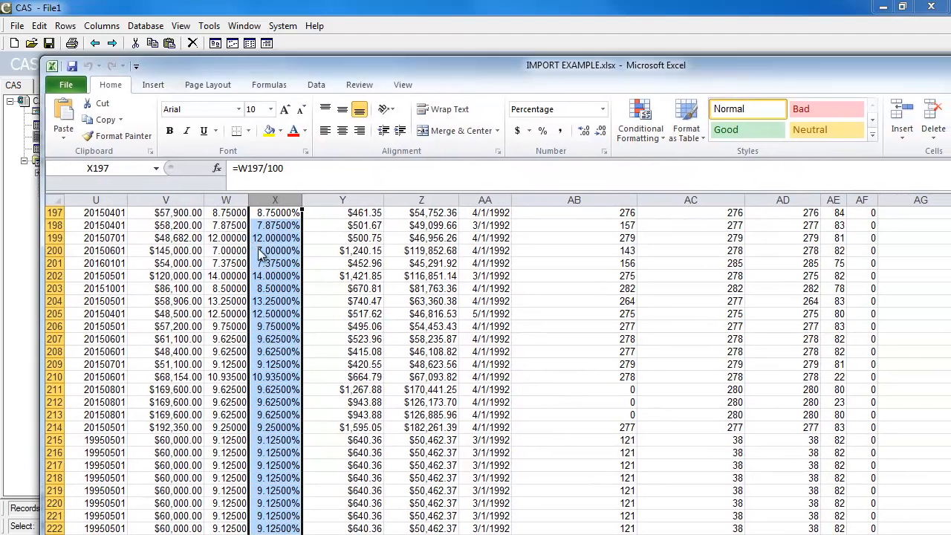
scroll(257, 248, up, 9)
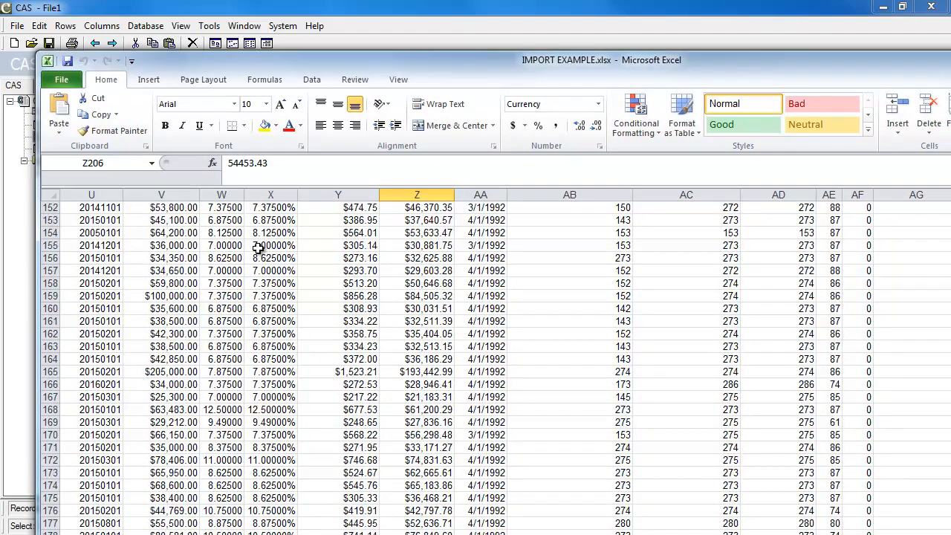
scroll(260, 255, up, 20)
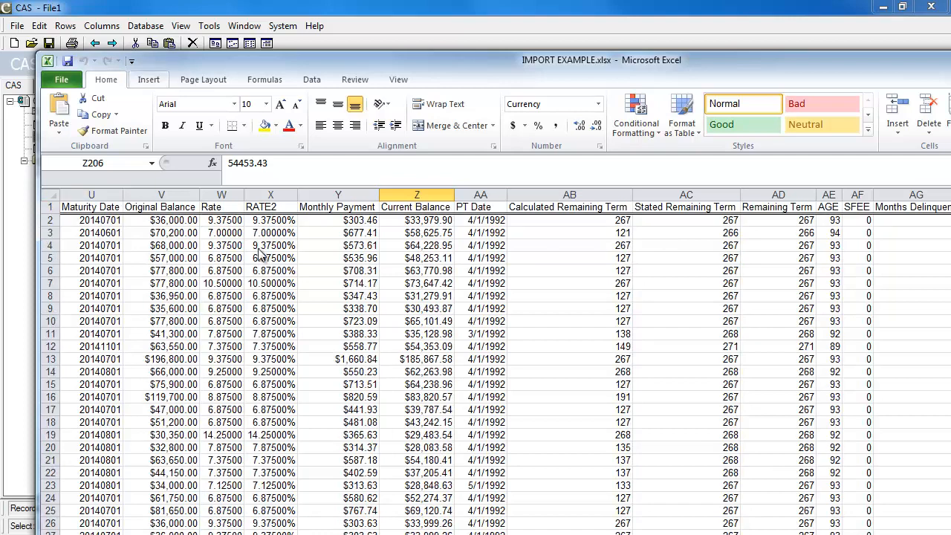
key(super+Up)
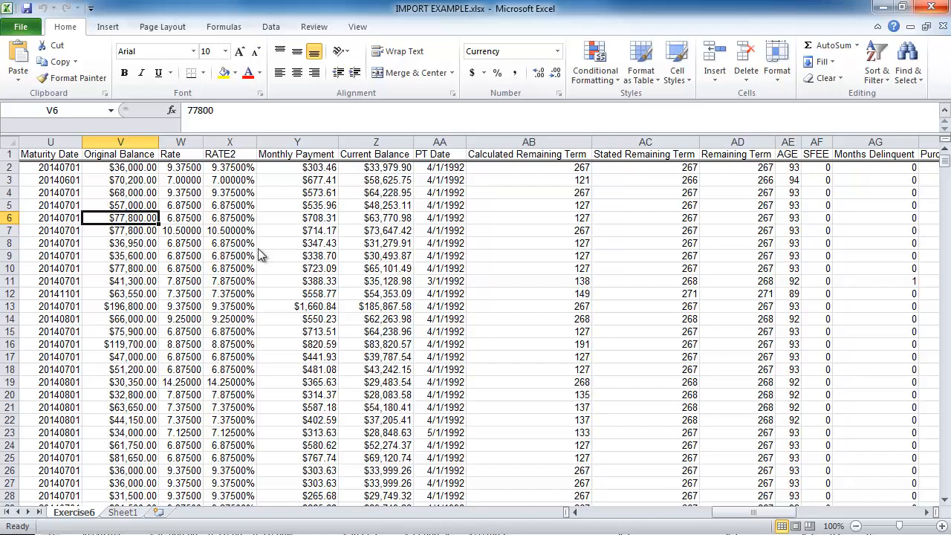
key(alt+F4)
key(Tab)
key(Return)
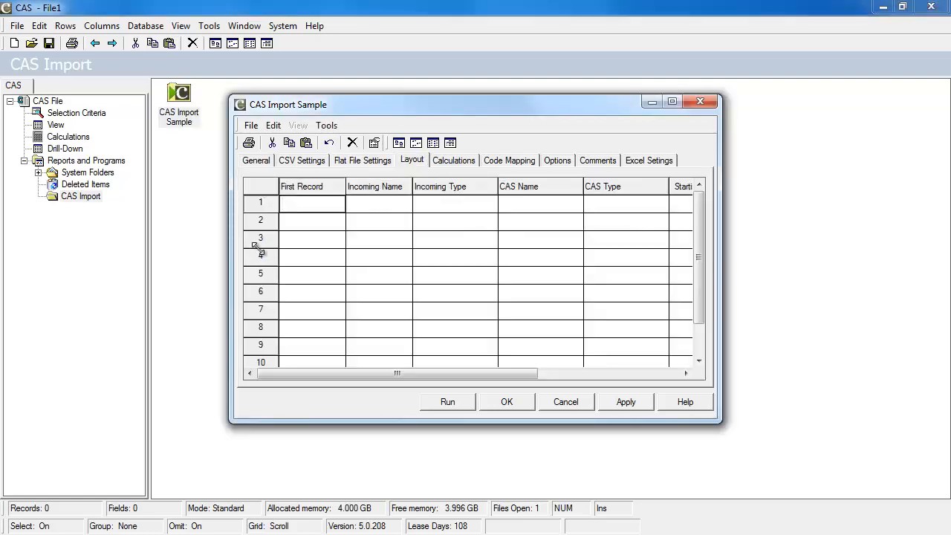
Enlarge the CAS Import Sample window and get the field layout from the import file.
drag(721, 423, 849, 466)
click(327, 126)
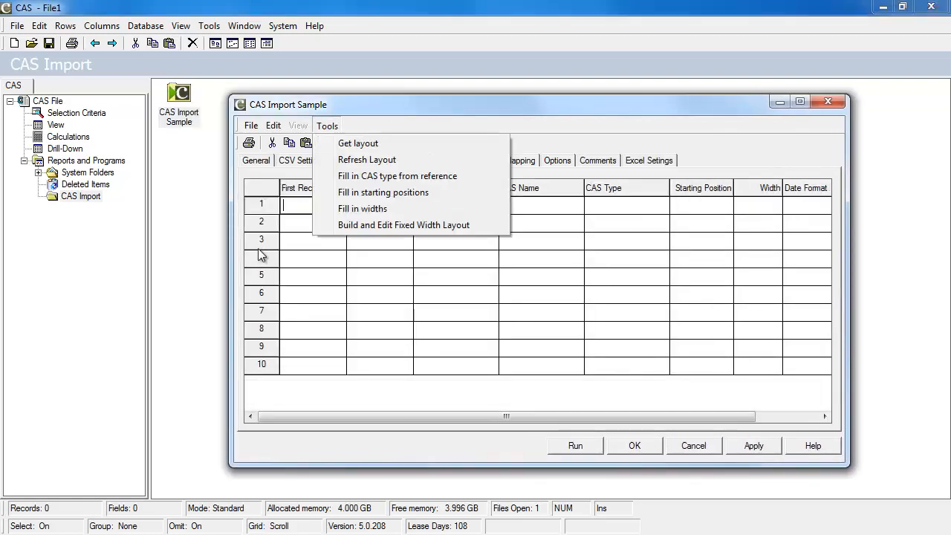
click(358, 143)
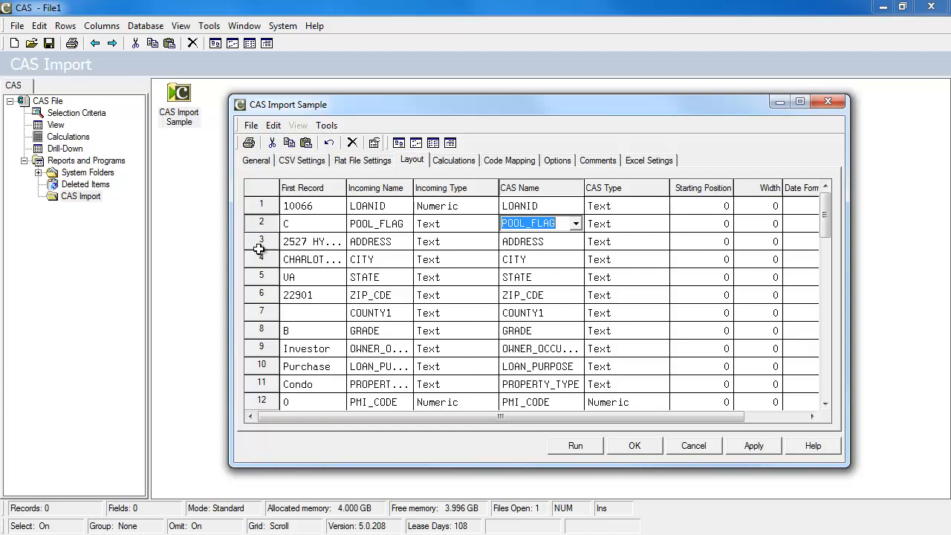
Set the CAS Name of the incoming POOL_FLAG field to POOL.
key(alt+Down)
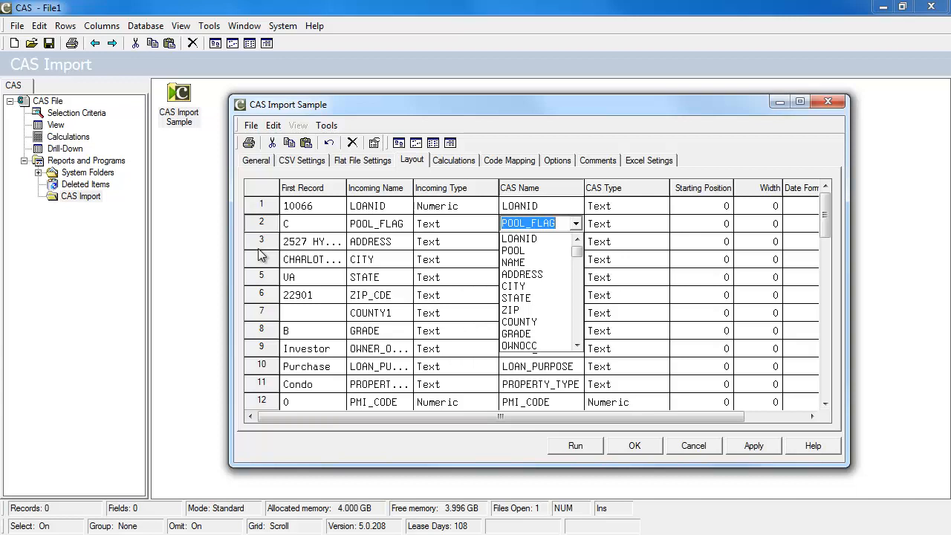
click(260, 255)
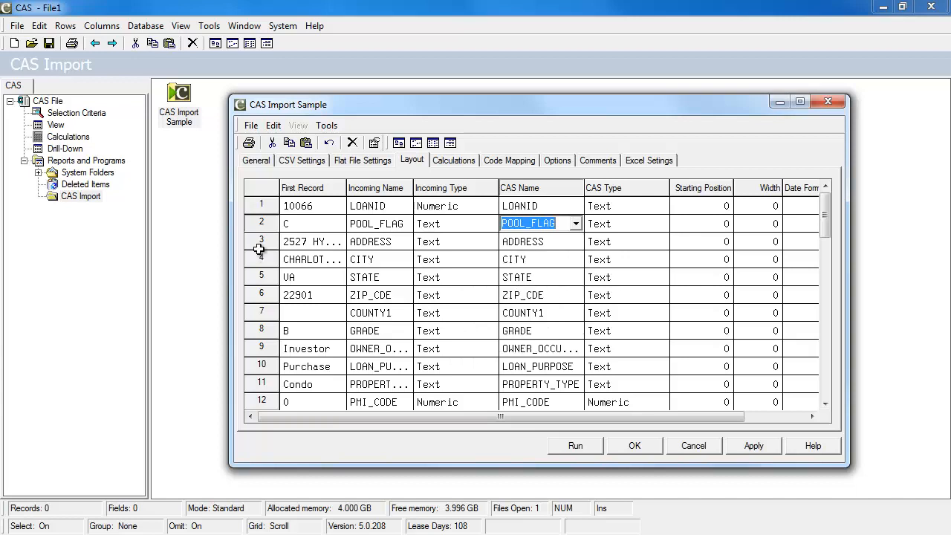
text(POO)
key(BackSpace)
key(BackSpace)
key(BackSpace)
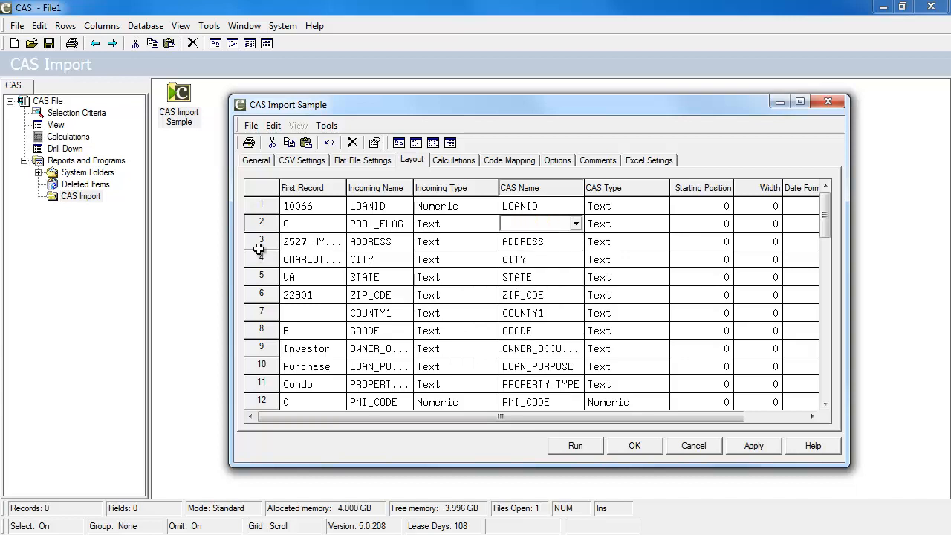
text(POOL)
key(Return)
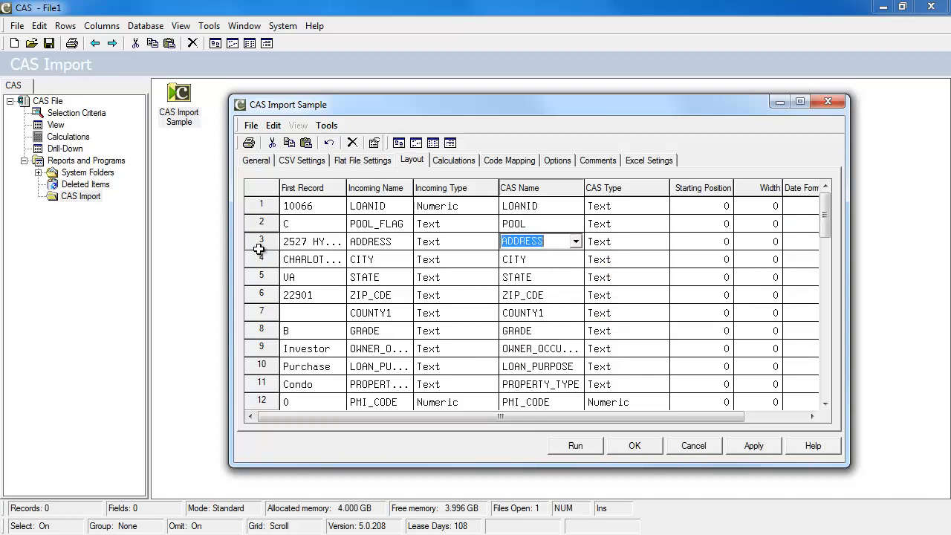
Set the CAS Name of the incoming ZIP_CDE field to ZIP.
key(Return)
key(Return)
key(Return)
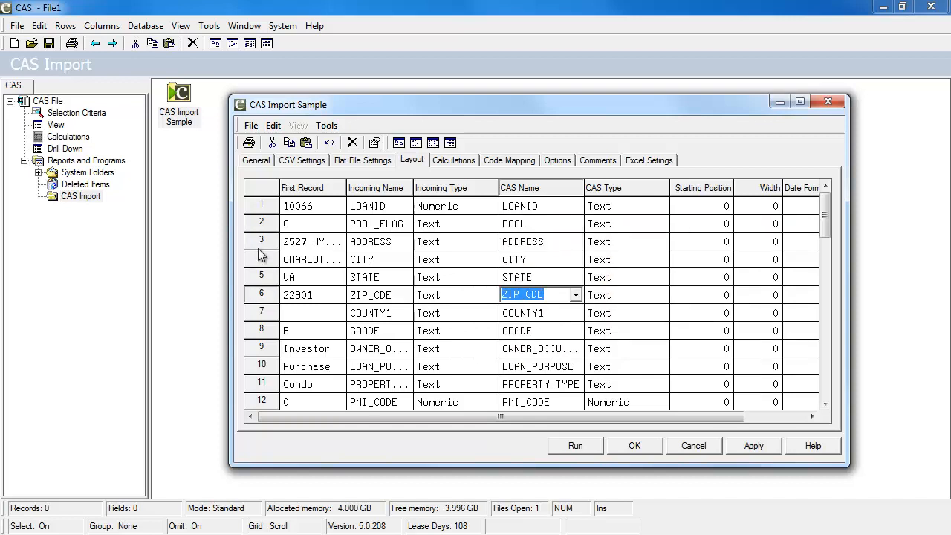
text(ZIP)
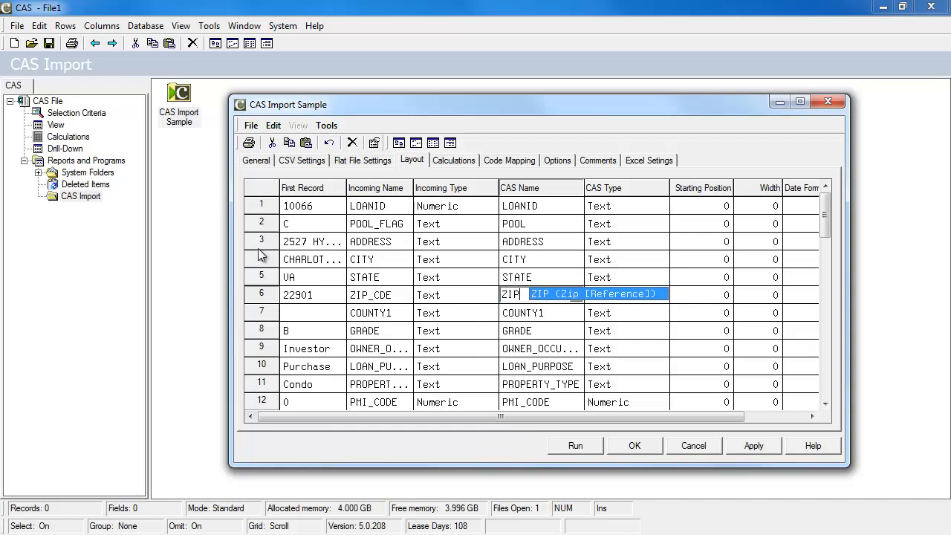
key(Return)
Set the CAS Name of the incoming owner-occupied field in row 9 to OWNOCC.
key(Return)
key(Return)
key(Return)
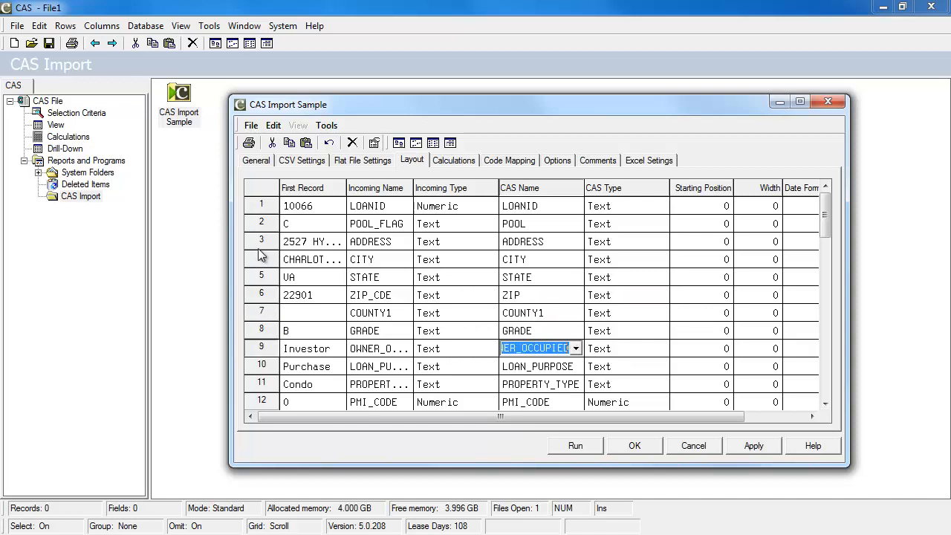
text(OW)
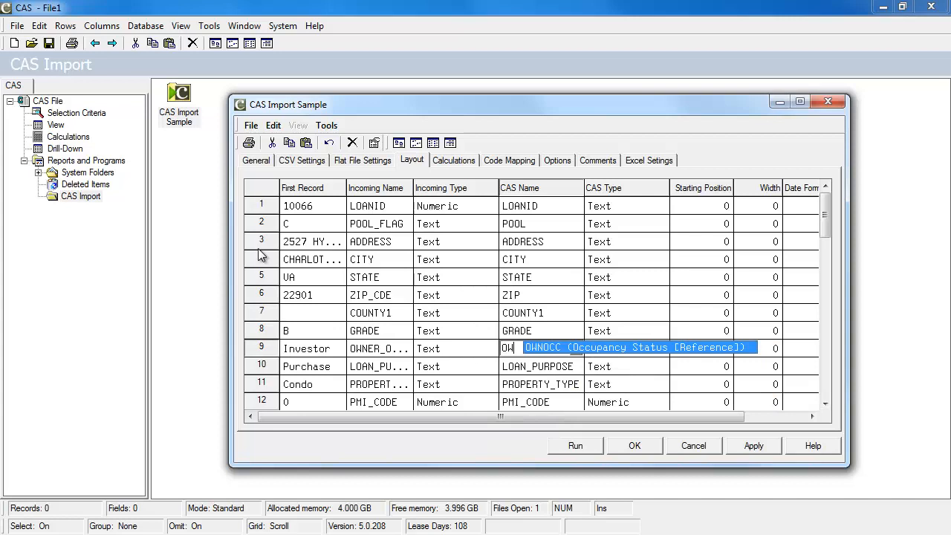
key(Return)
Set the CAS Name of the LOAN_PURPOSE field to LOANPURP and of the PROPERTY_TYPE field to PROPTYPE.
key(Return)
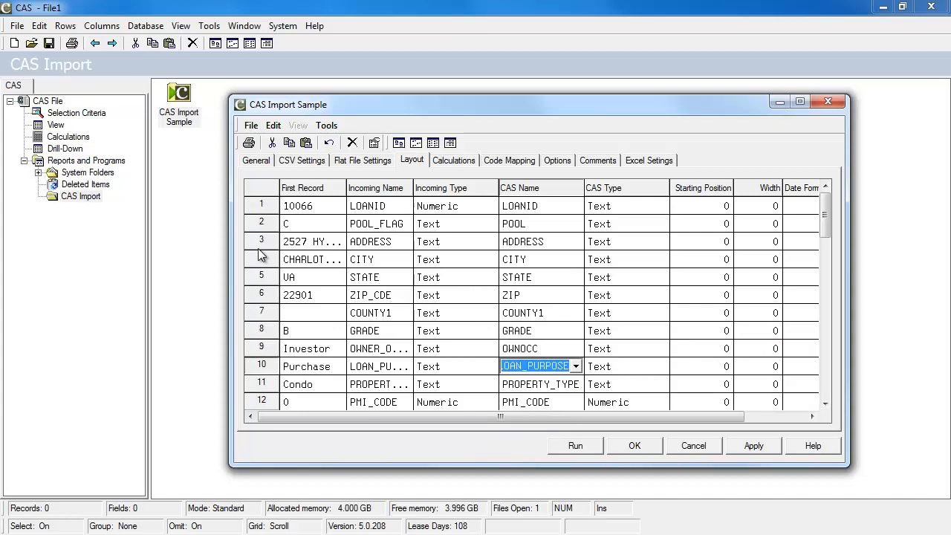
text(LOANP)
key(Return)
key(Return)
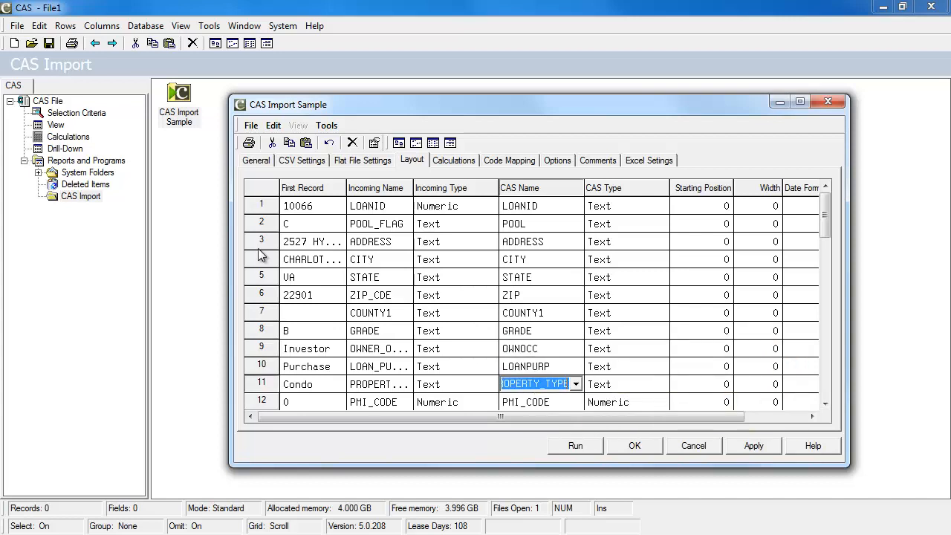
text(PROPTYPE)
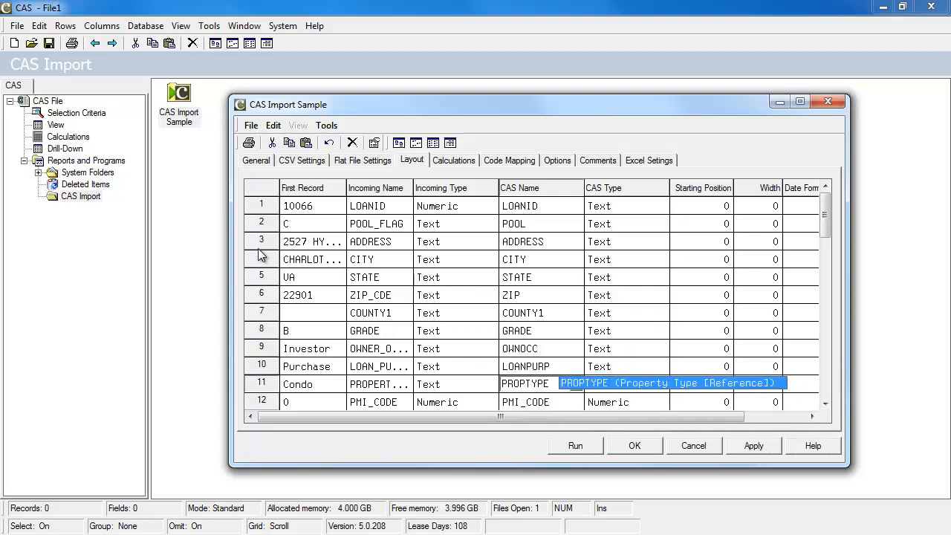
key(Return)
Maximize the CAS Import Sample window and set the CAS Name of the RATE_TYPE field to RATETYPE.
scroll(258, 250, down, 4)
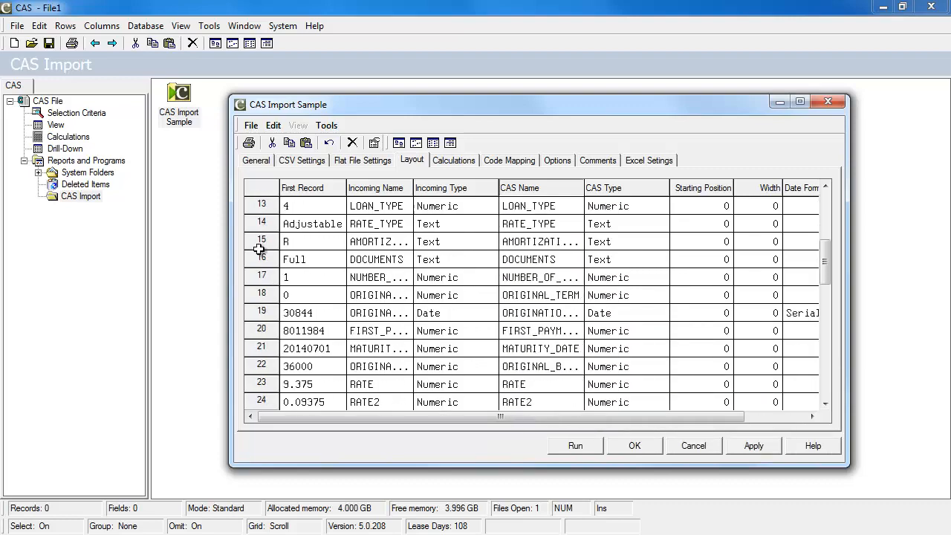
key(super+Up)
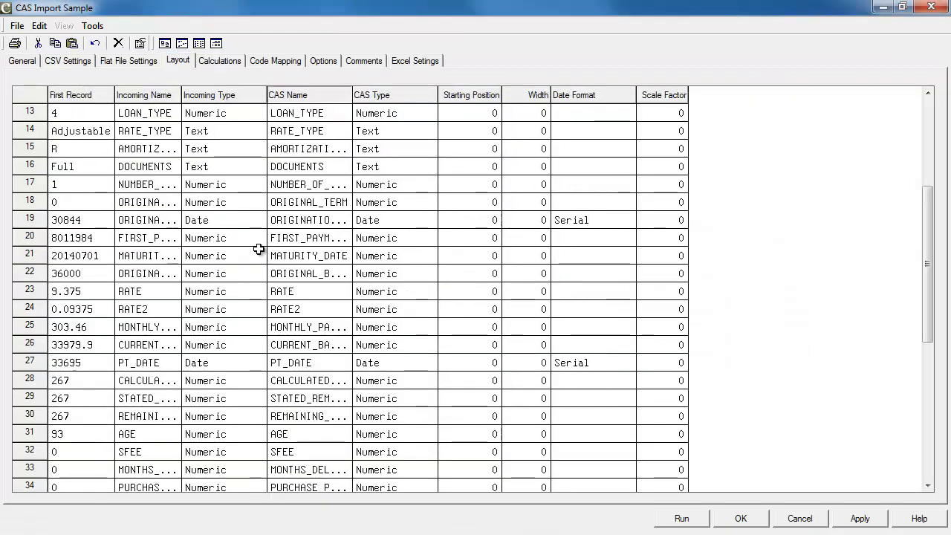
scroll(258, 250, up, 2)
key(Down)
key(Down)
key(Down)
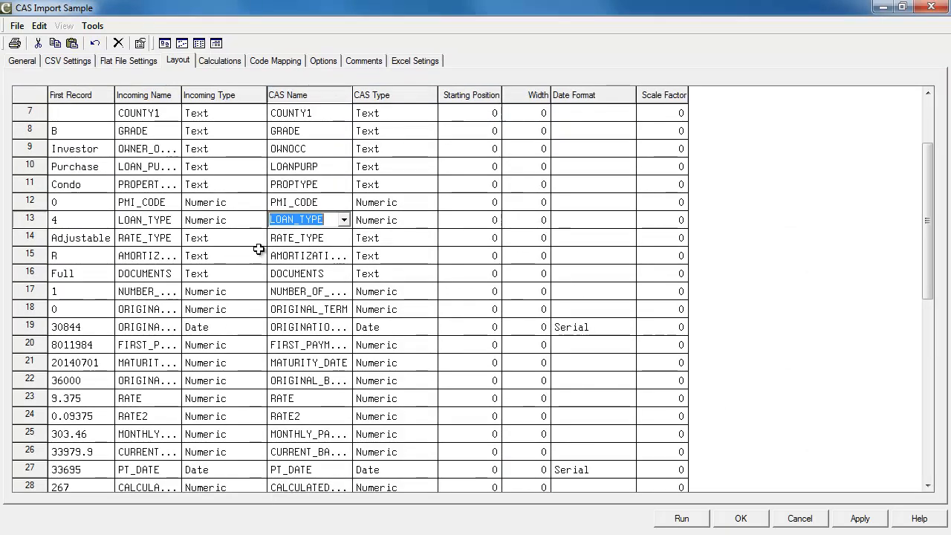
text(RATE)
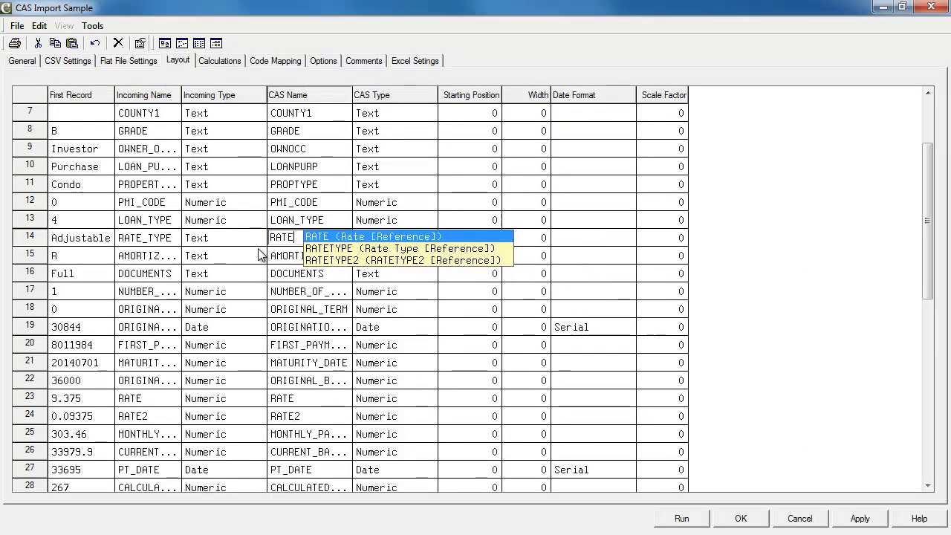
key(Down)
key(Return)
Set the CAS Name of the number-of-units field in row 17 to UNITS.
key(Down)
key(Down)
key(Down)
key(Down)
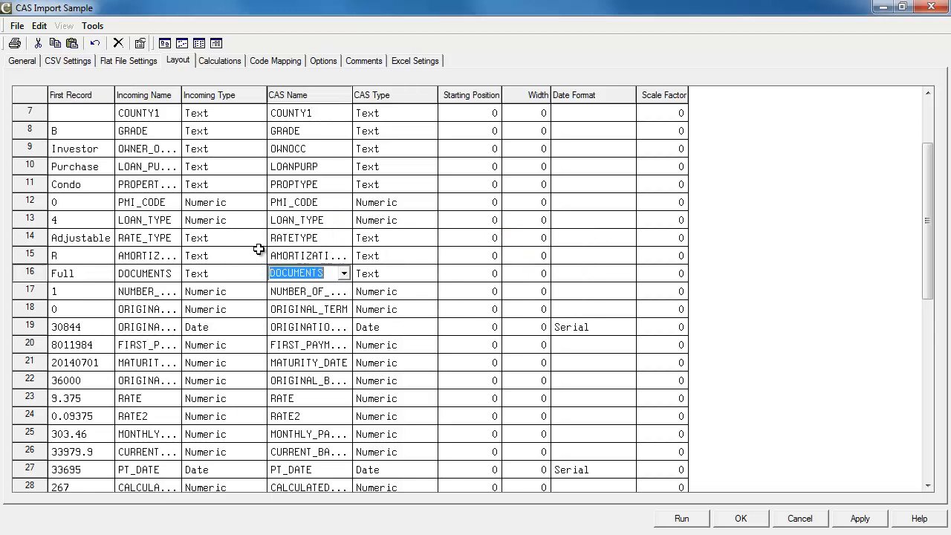
key(Up)
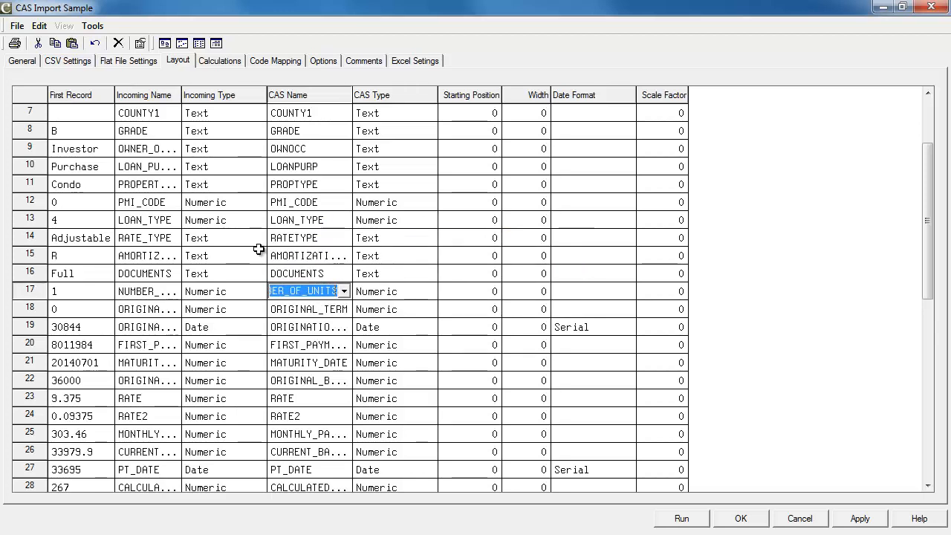
text(UNITS)
key(Return)
Set the CAS Name of the ORIGINAL_TERM field to ORIGTERM.
key(Down)
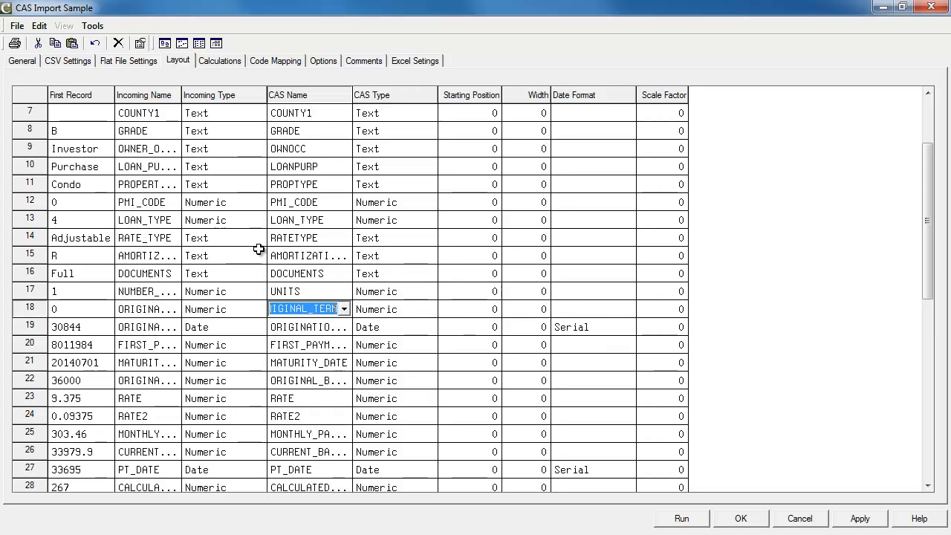
text(ORI)
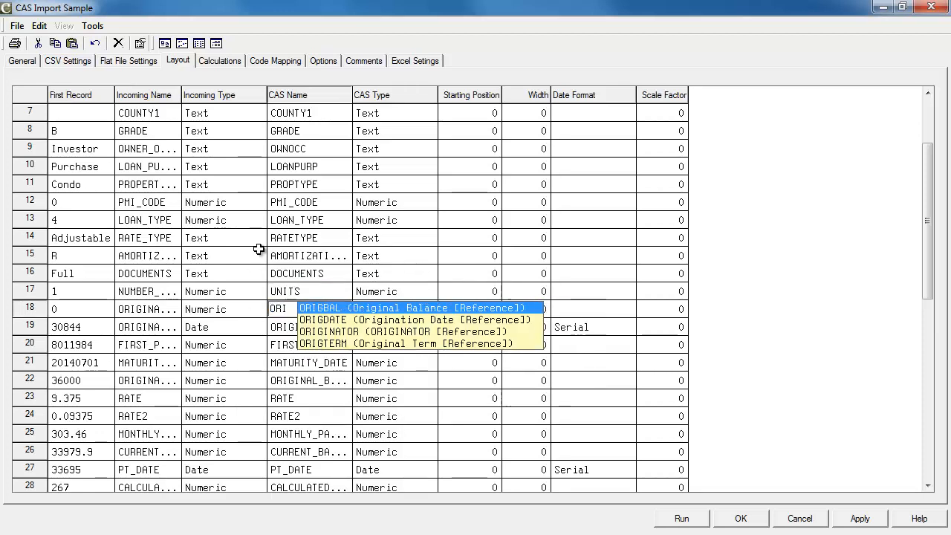
key(BackSpace)
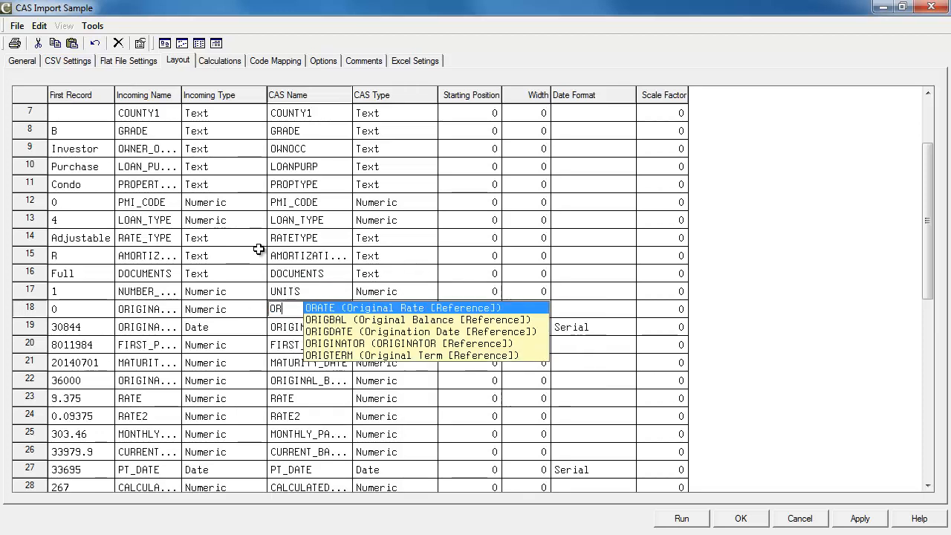
key(BackSpace)
key(BackSpace)
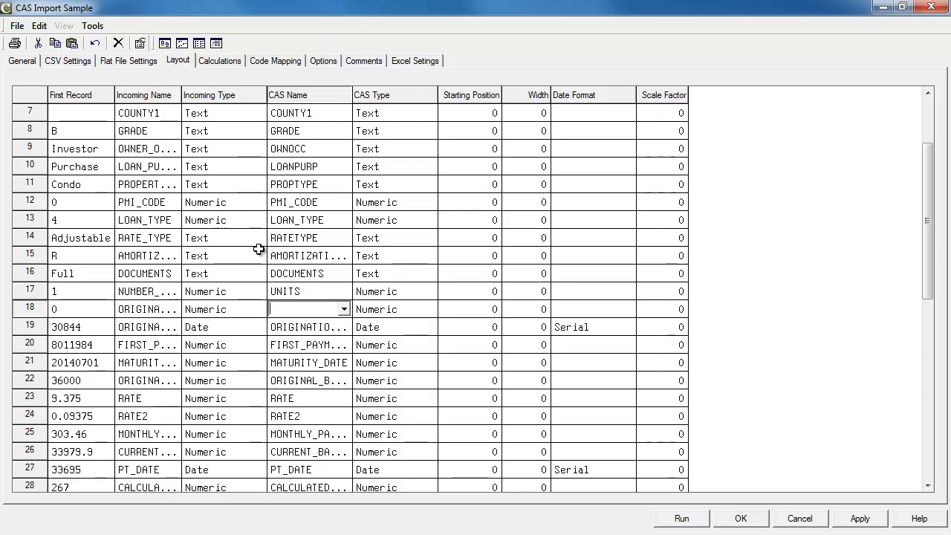
text(ORIGTERM)
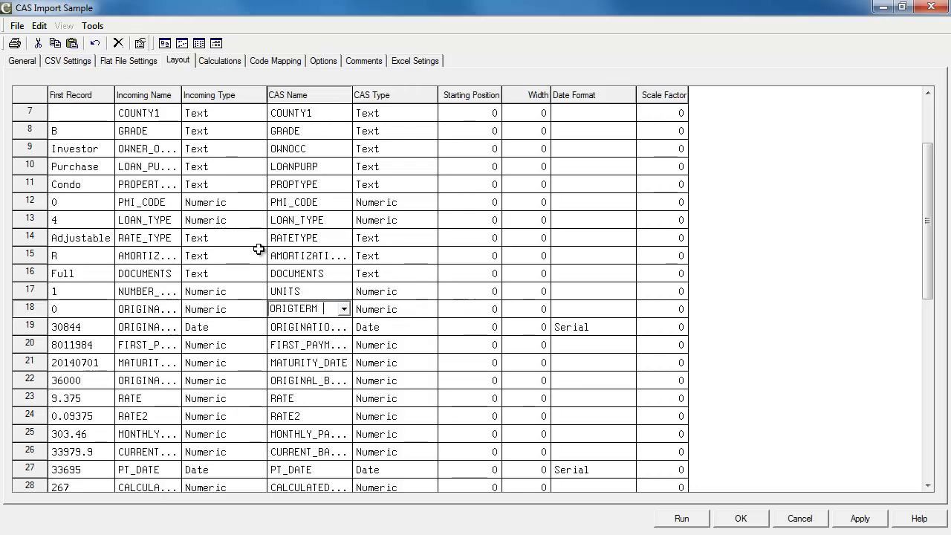
key(Return)
Set the CAS Name of the origination date field to ORIGDATE and of the first payment date field to FPDATE.
text(ORIGDATE)
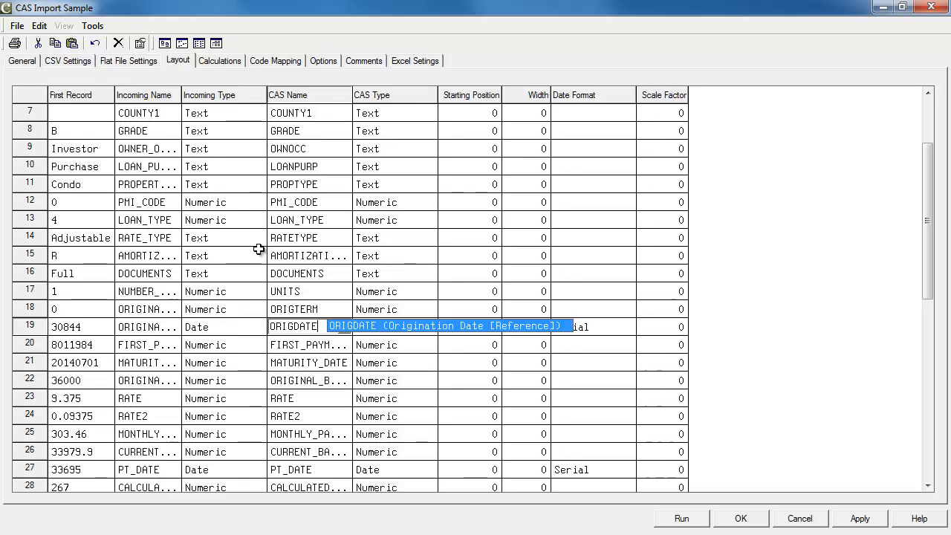
key(Return)
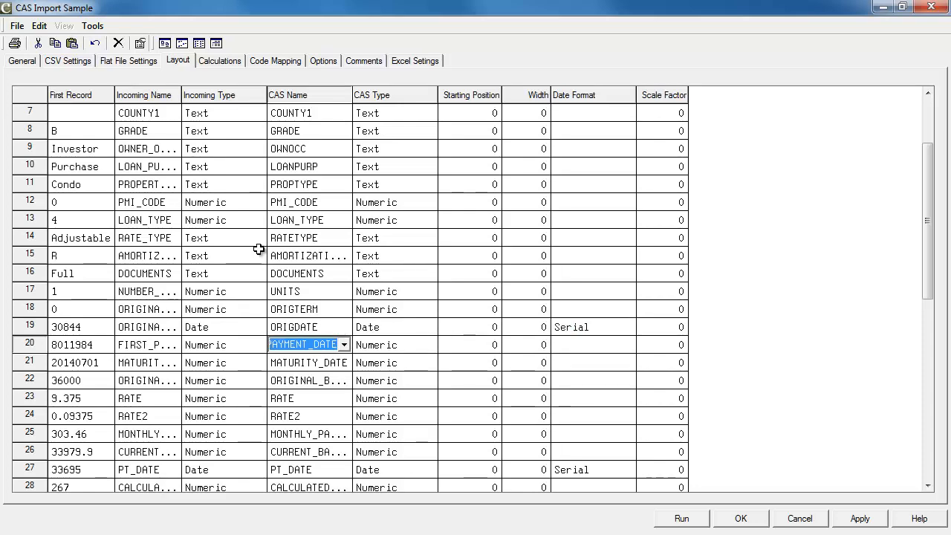
text(FPDATE)
key(Return)
Set the CAS Name of the MATURITY_DATE field to MTDATE and of the original balance field to ORIGBAL.
text(MTDATE)
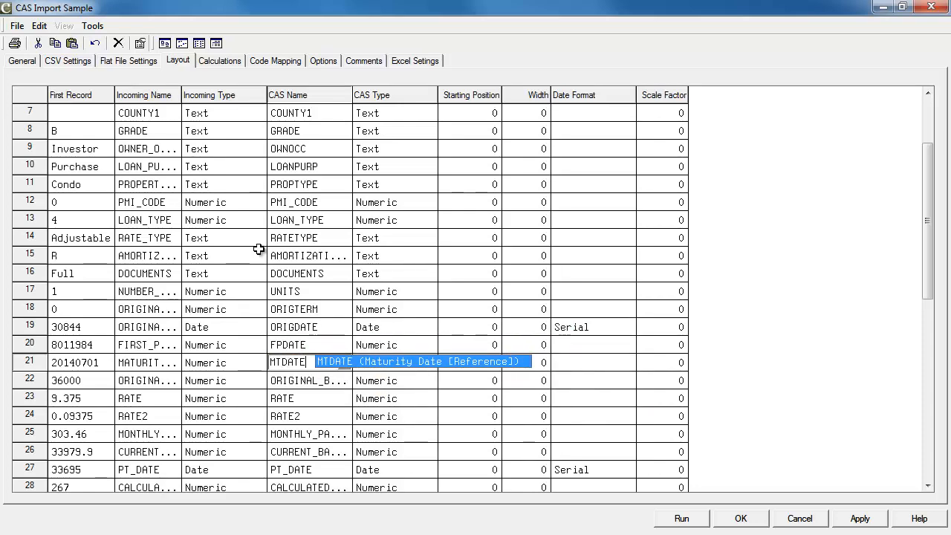
key(Return)
text(ORIGBAL)
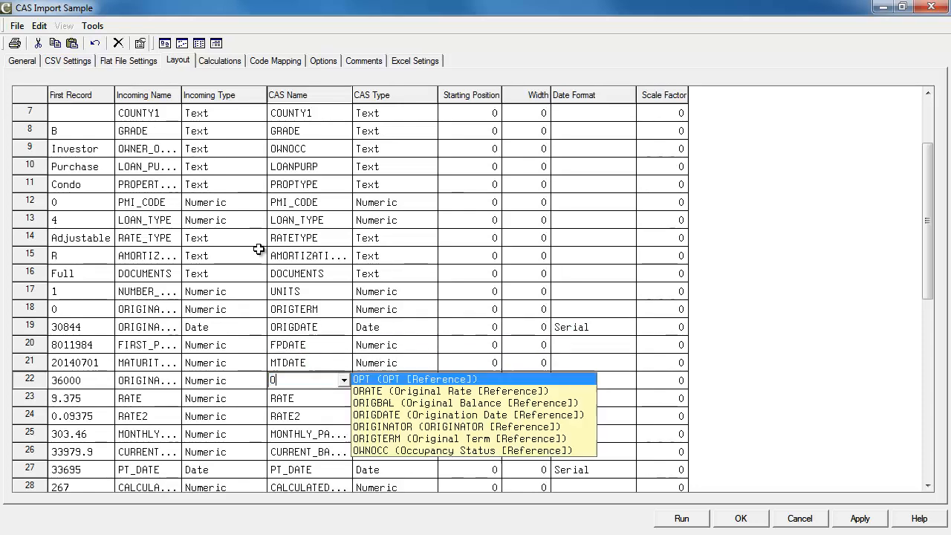
key(Return)
Set the CAS Name of the monthly payment field in row 25 to PANDI.
key(Return)
key(Return)
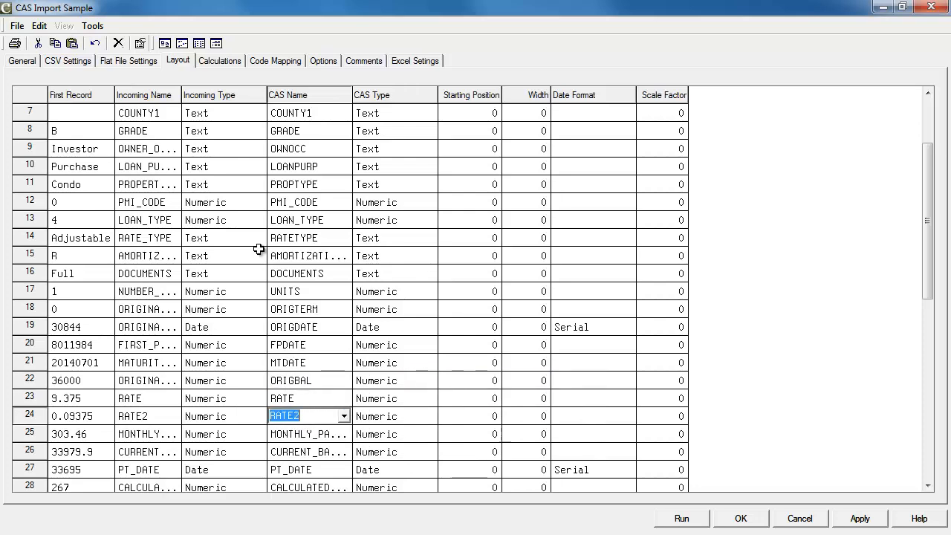
text(PANDI)
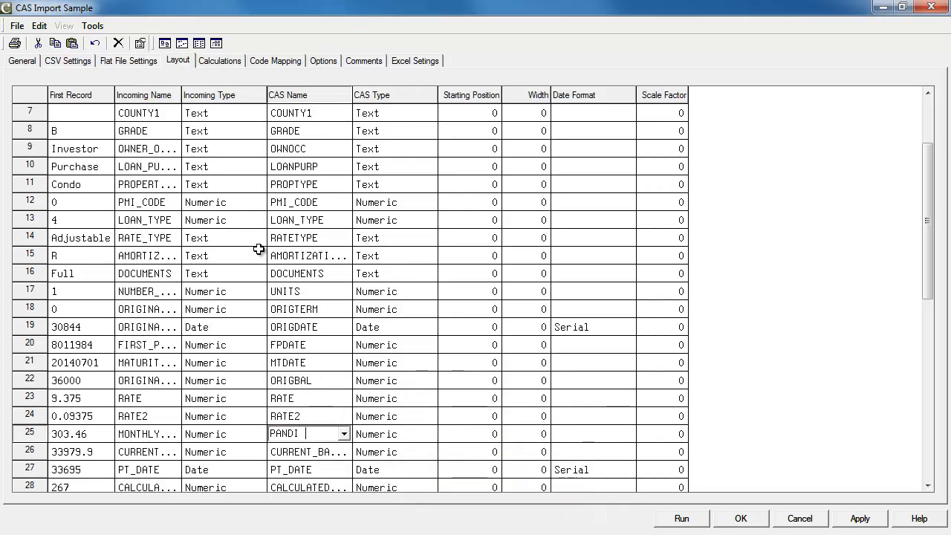
key(Return)
Set the CAS Name of the current balance field to CURBAL and of the PT_DATE field to PTDATE.
text(CURBAL)
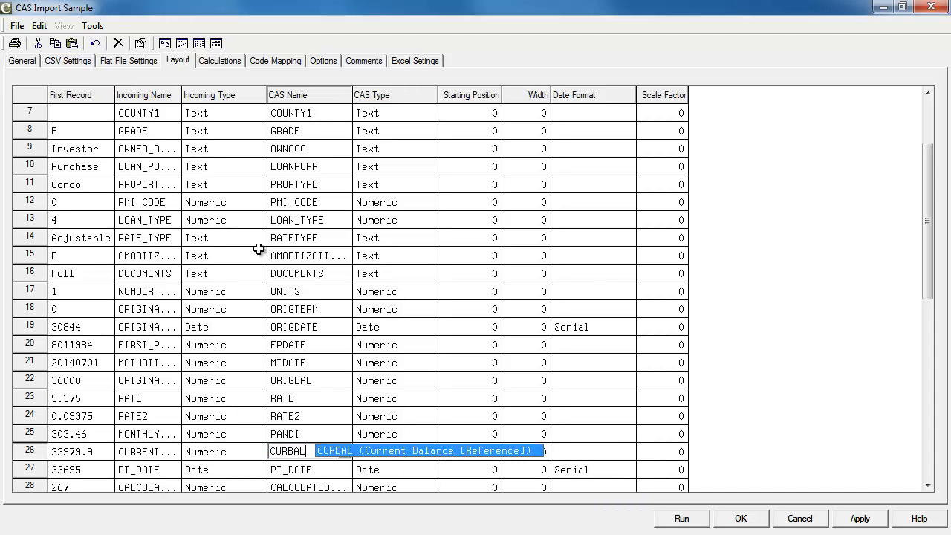
key(Return)
text(PTDATE)
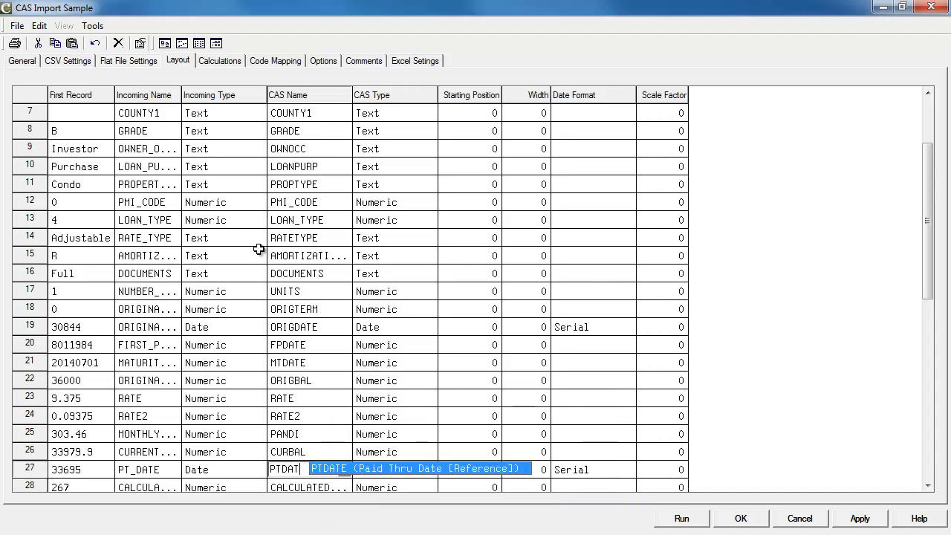
key(Return)
Review the CAS names and types of the remaining layout fields down to DATETIME, and return to the first row.
key(Return)
key(Return)
key(Return)
key(Return)
key(Return)
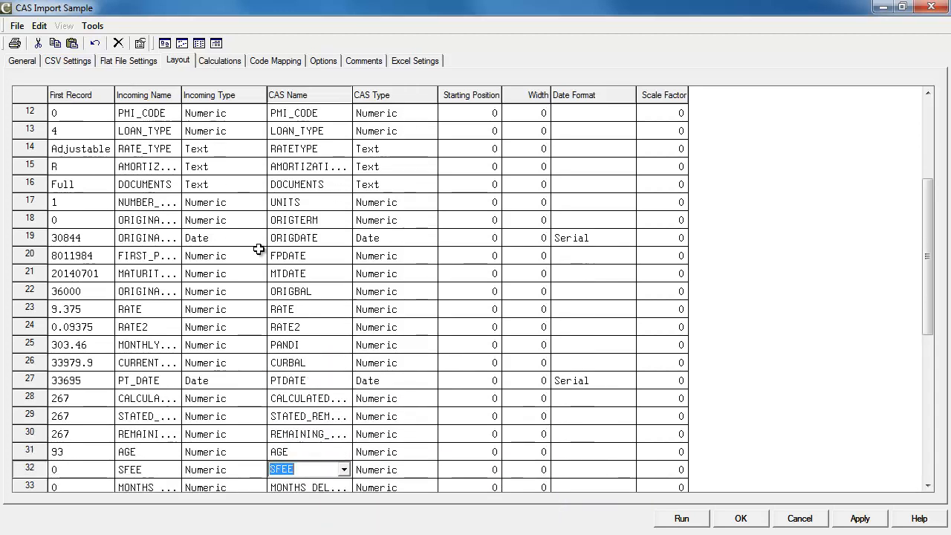
scroll(258, 249, down, 4)
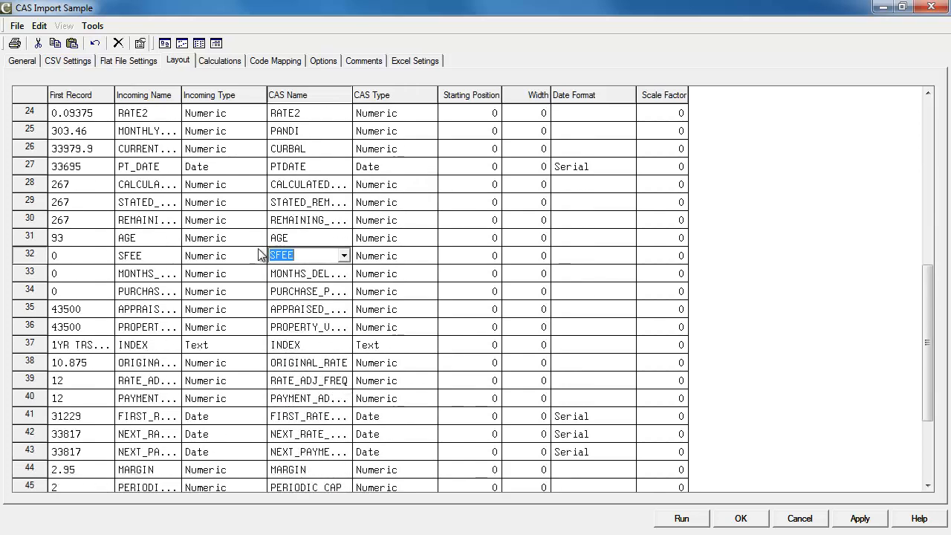
scroll(258, 249, down, 3)
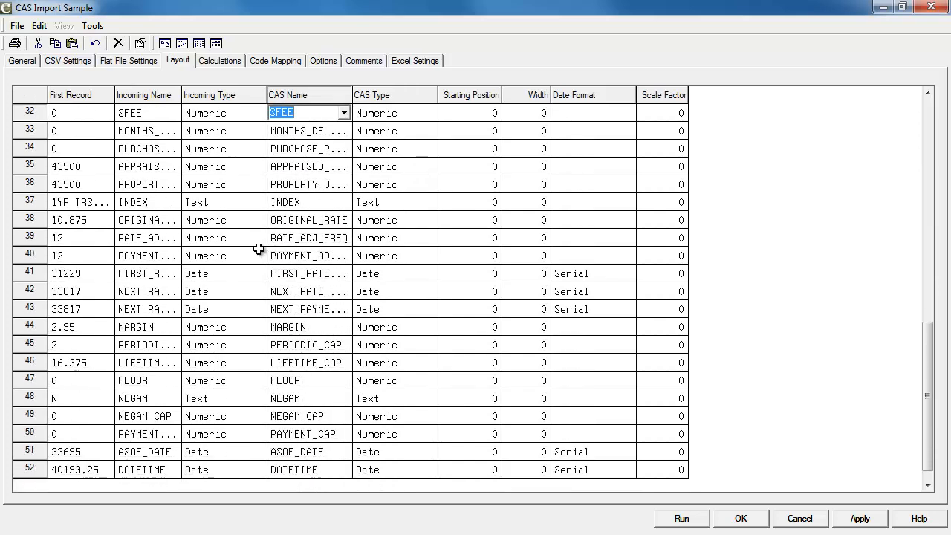
scroll(257, 249, up, 10)
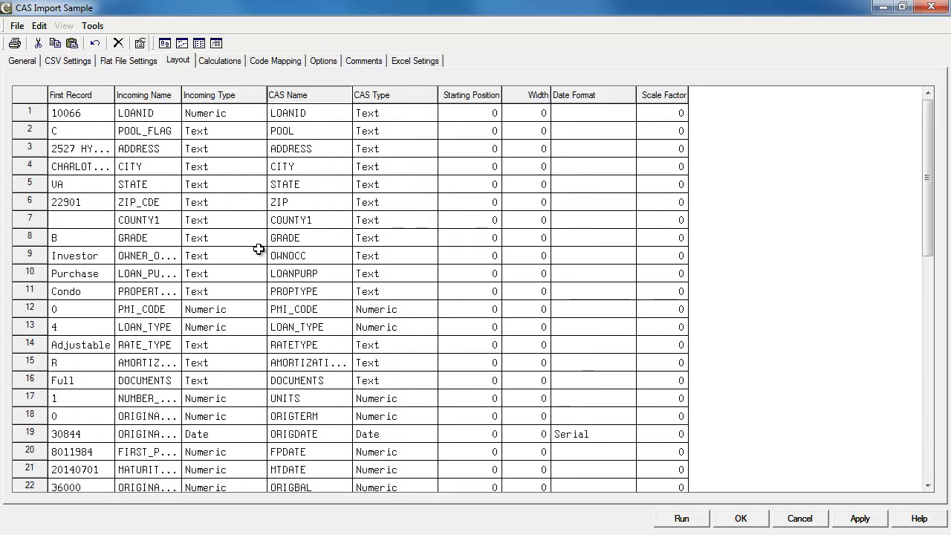
Run the CAS Import Sample import and dismiss the completion message.
key(Tab)
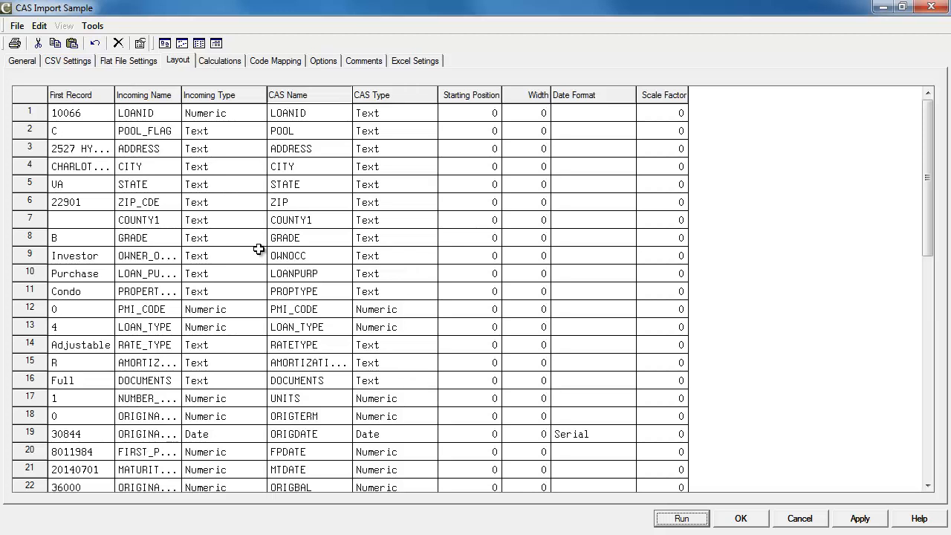
key(Return)
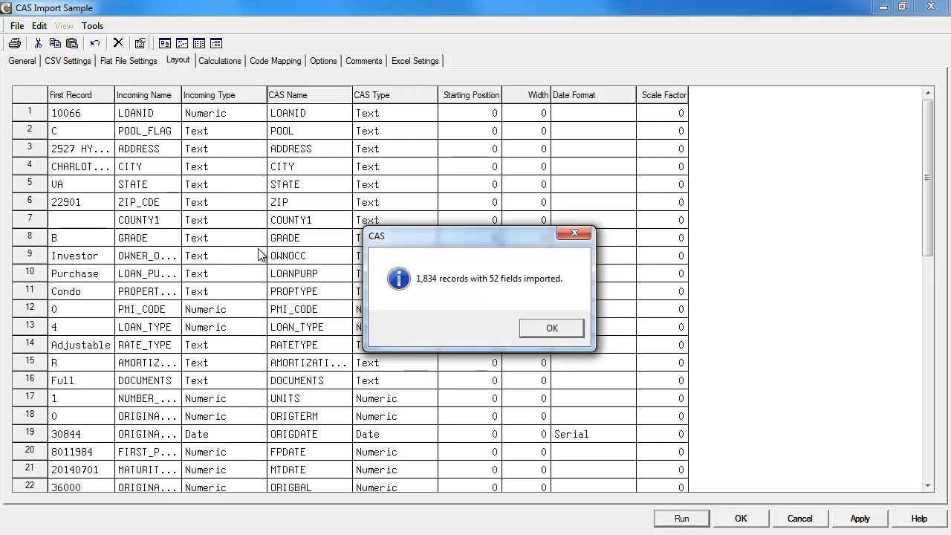
key(space)
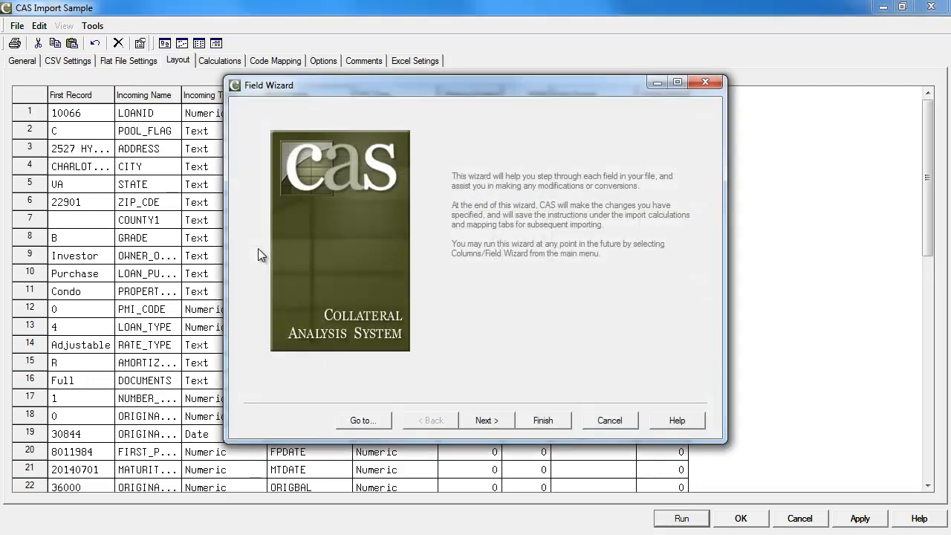
Maximize the Field Wizard and advance from its introduction to the LOANID field.
key(super+Up)
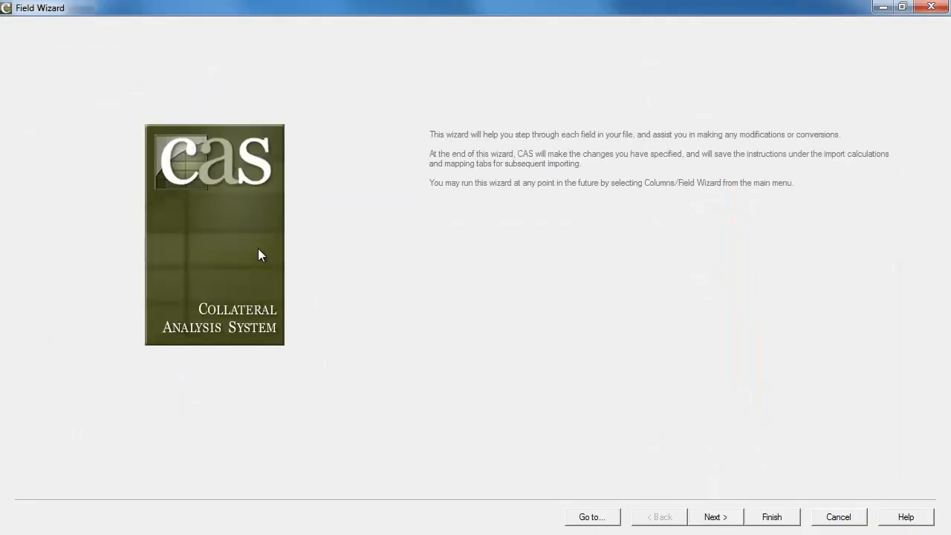
key(Return)
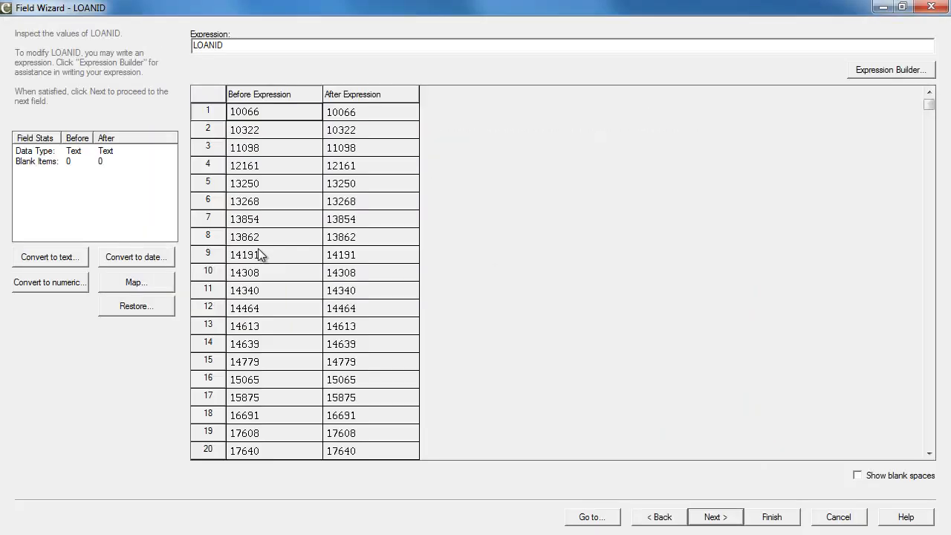
Advance through the fields after LOANID, including POOL, CITY and STATE, to the ZIP field.
key(Return)
key(Return)
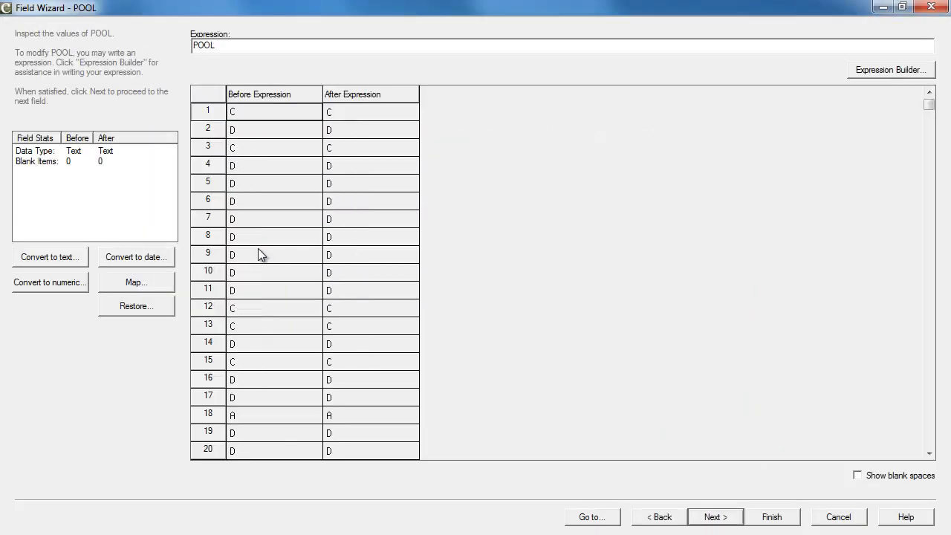
key(Return)
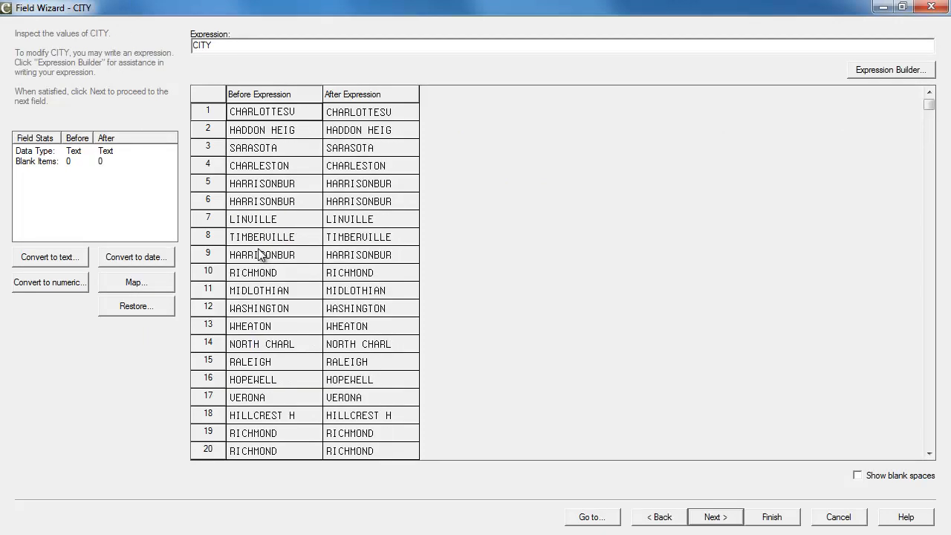
key(Return)
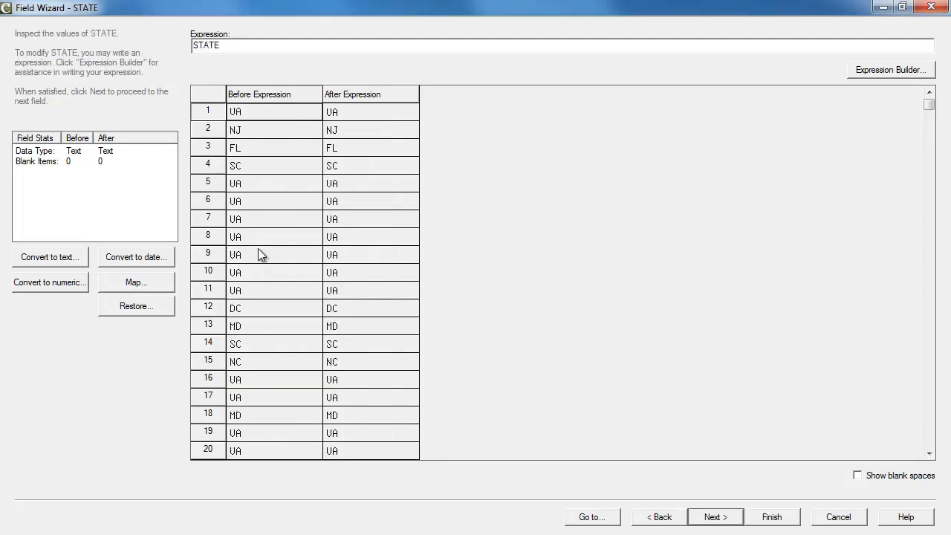
key(Return)
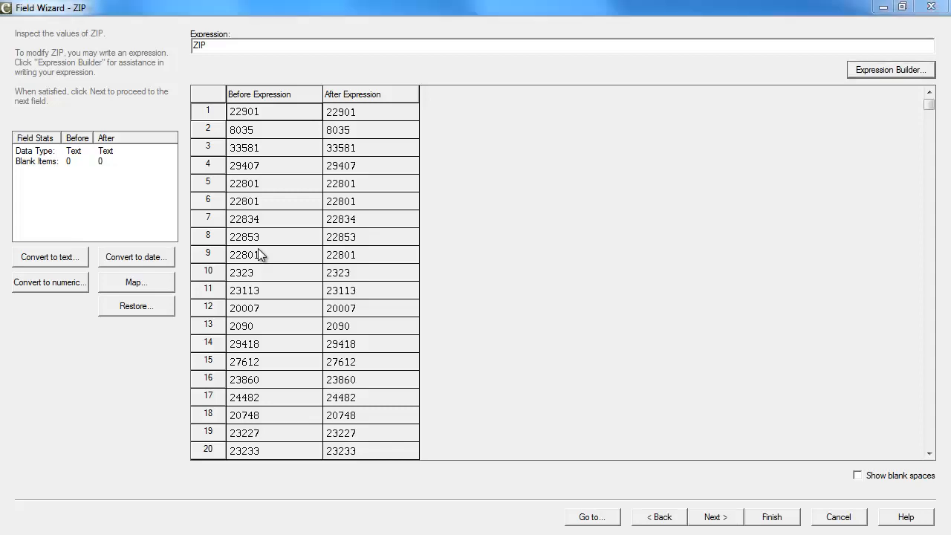
Open the Expression Builder for the ZIP field and look up the makezip function's description and syntax.
key(Return)
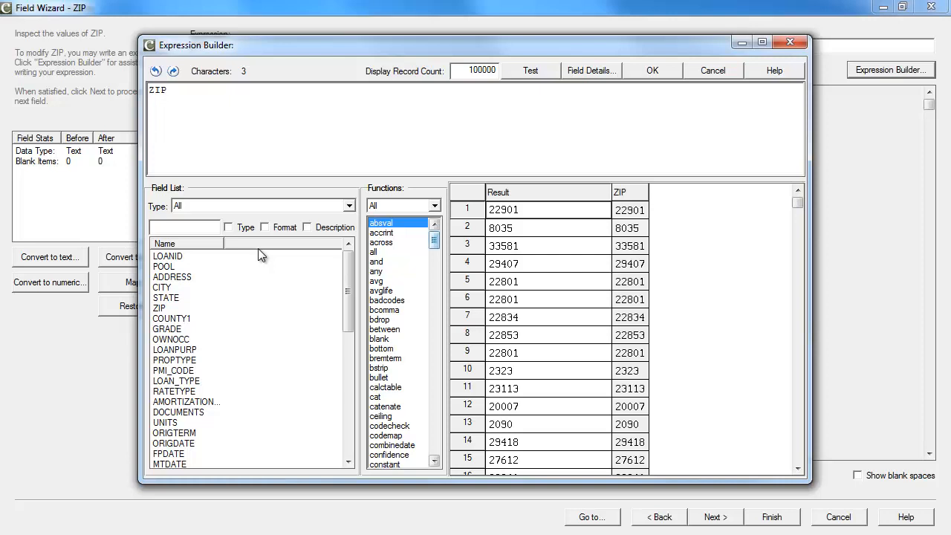
click(398, 252)
key(m)
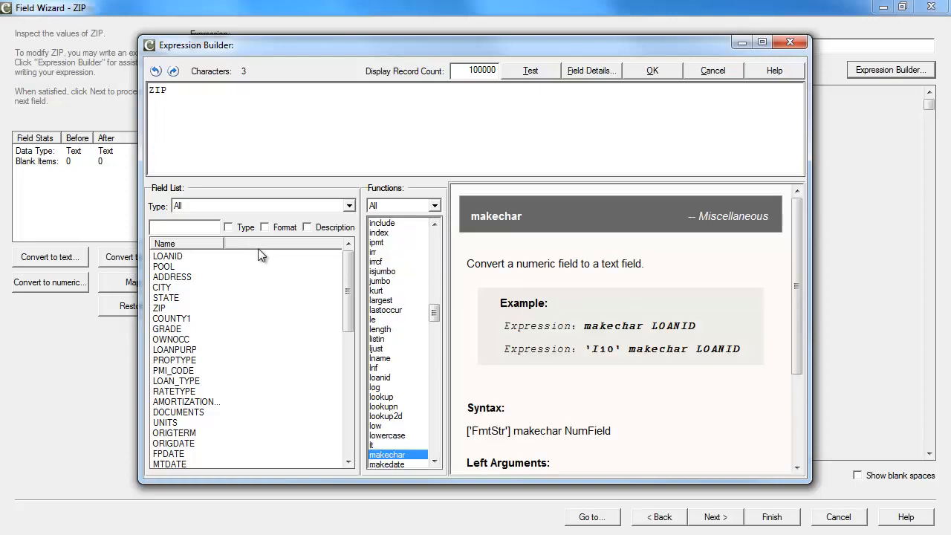
key(Down)
key(Down)
key(Down)
key(Down)
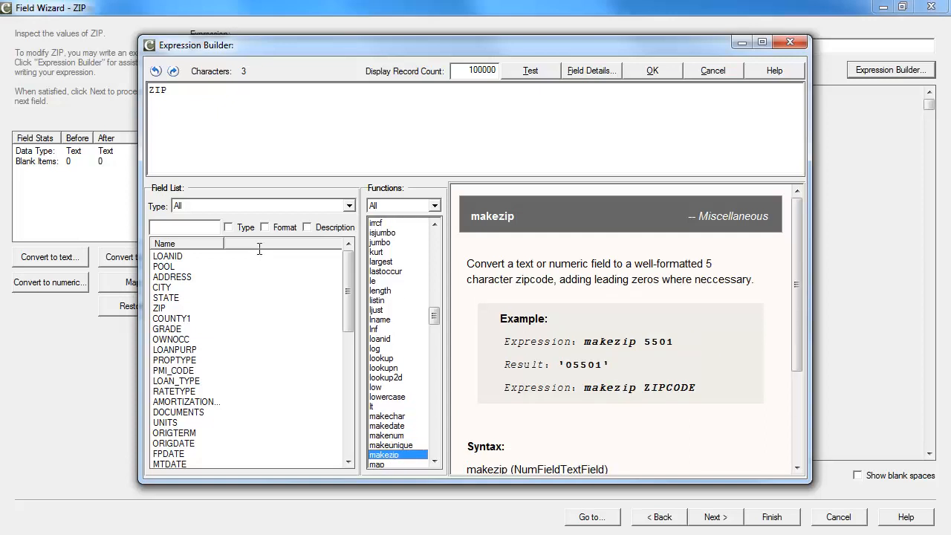
scroll(625, 329, down, 2)
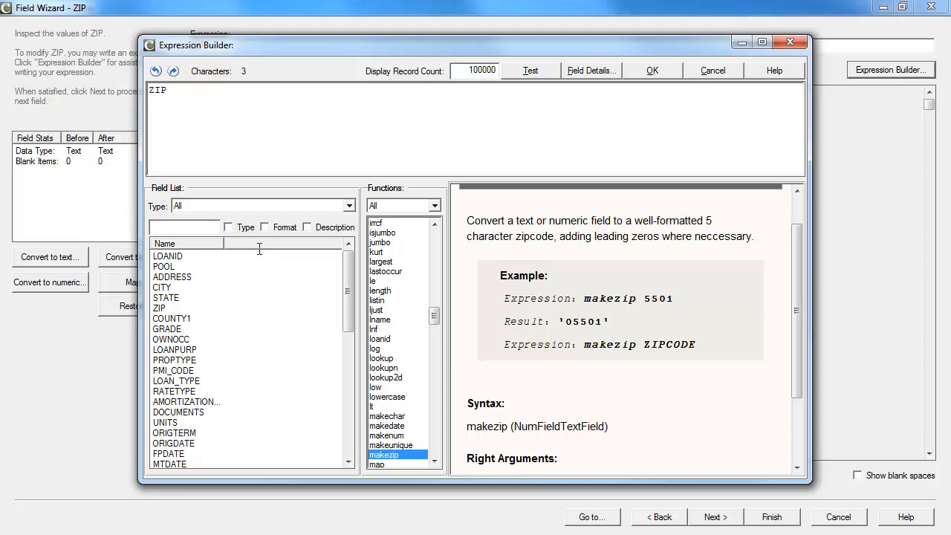
Change the ZIP expression to "makezip ZIP", test it, check the second record's result, and accept the expression.
text(M)
key(BackSpace)
text(makezip)
key(alt+t)
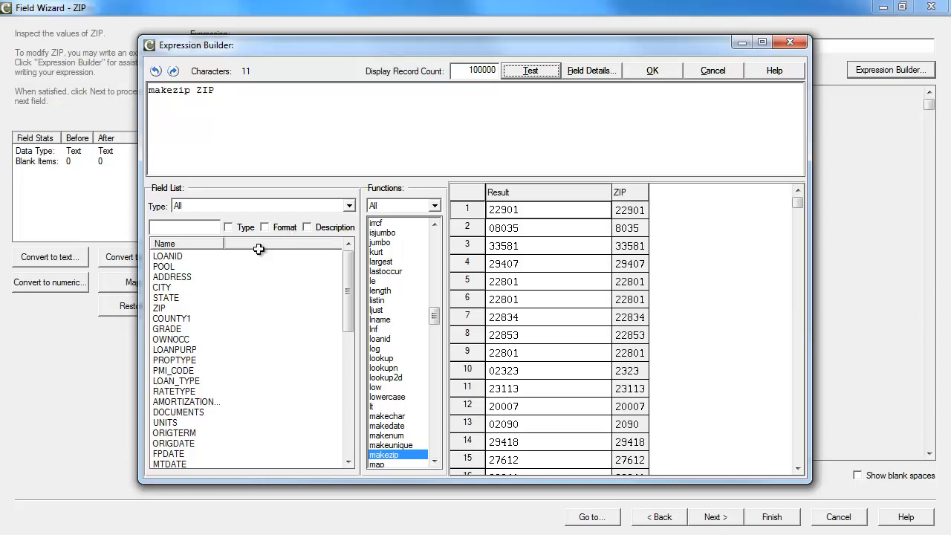
double_click(505, 229)
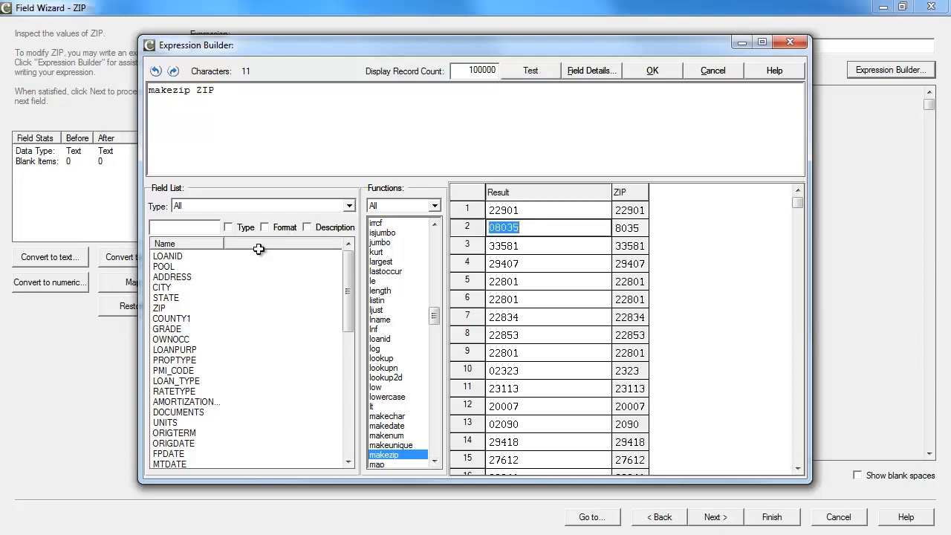
key(Return)
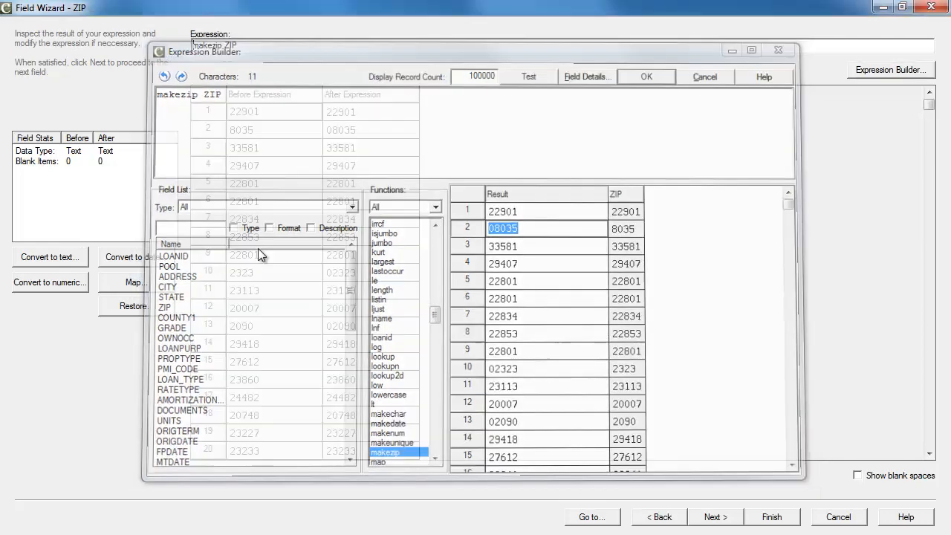
Advance to the OWNOCC field and open its code mapping, widening the window and the Current column.
key(Return)
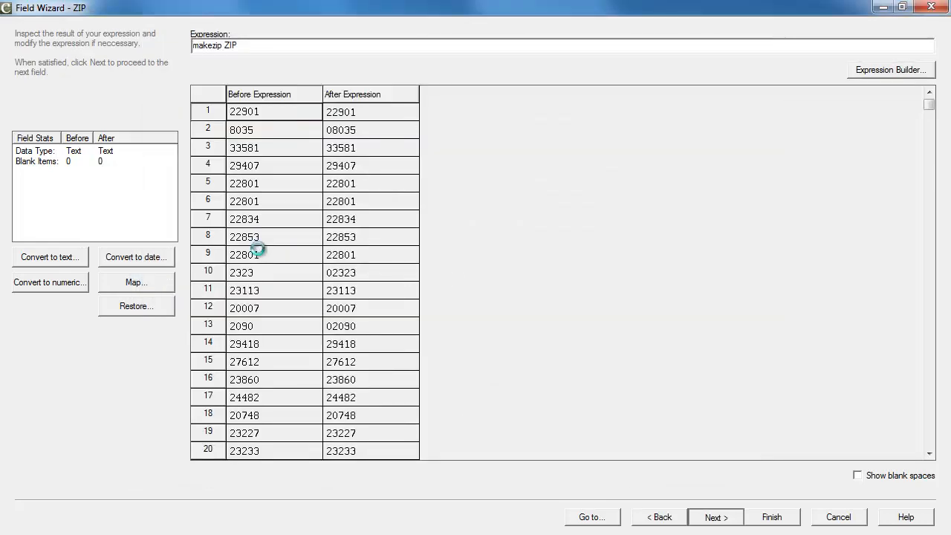
key(Return)
key(Return)
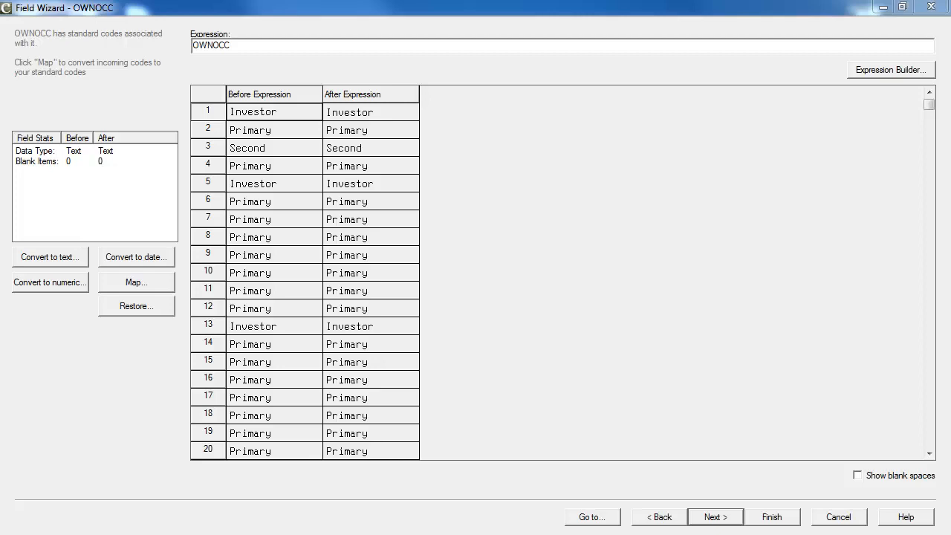
click(137, 283)
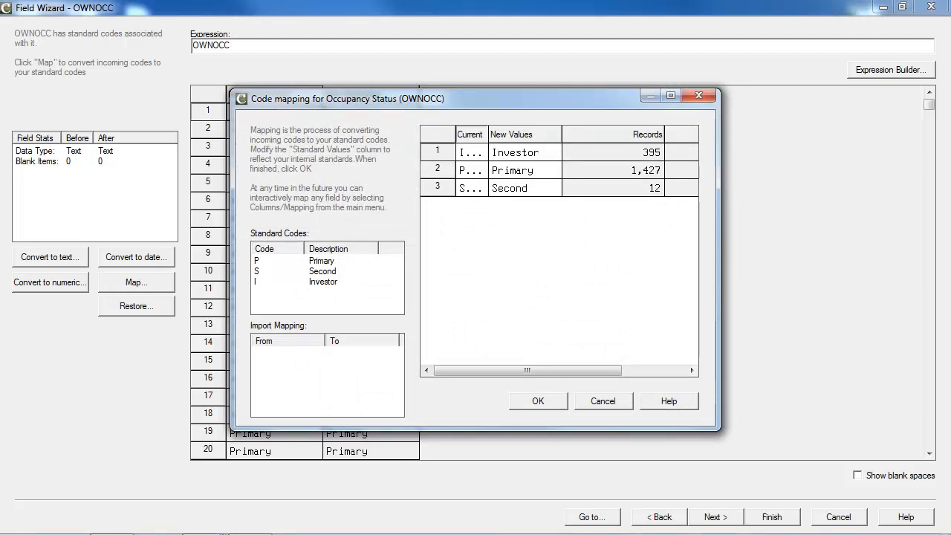
drag(719, 223, 948, 223)
drag(488, 135, 543, 134)
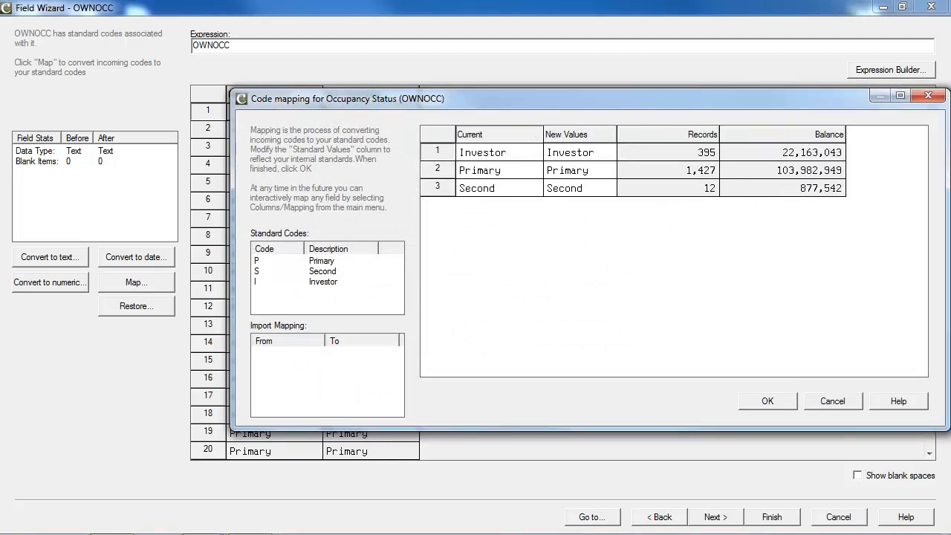
Map the occupancy values Investor to I, Primary to P and Second to S, and accept the mapping.
click(571, 153)
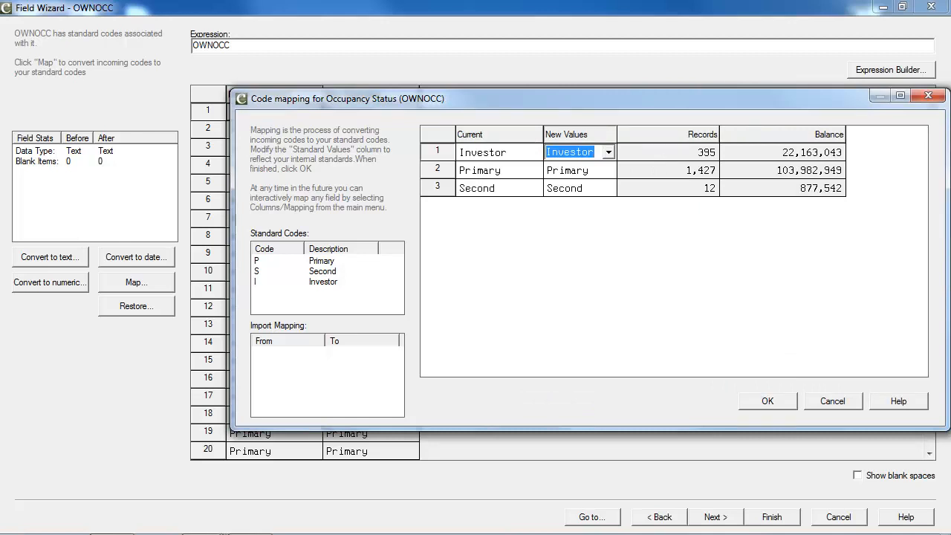
text(I)
key(Return)
key(Return)
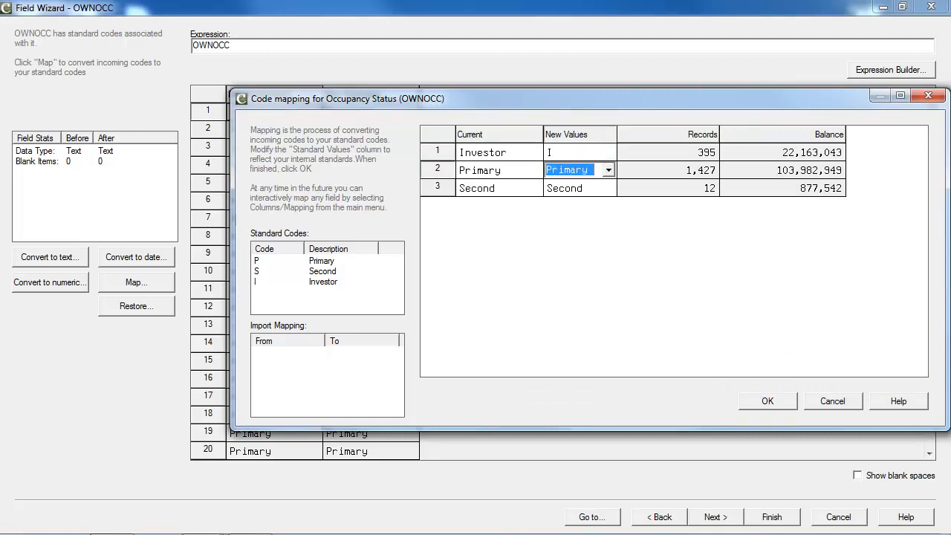
text(P)
key(Return)
key(Return)
text(S)
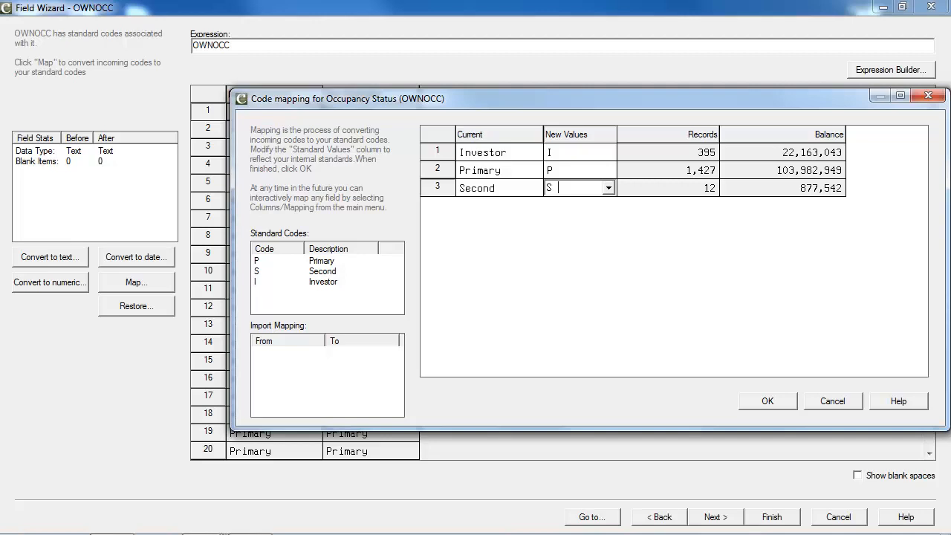
click(768, 401)
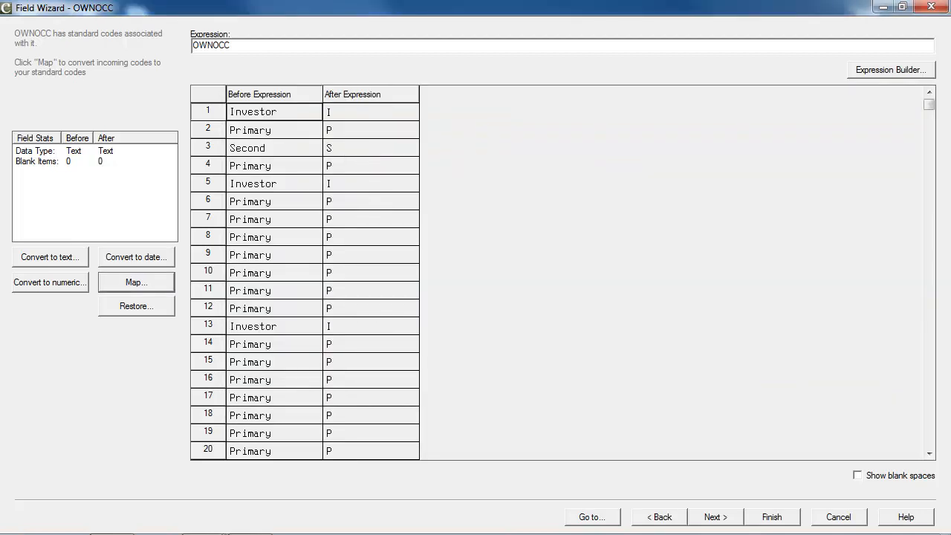
Advance to the LOANPURP field and map Cash-Out to C, Purchase to P and Refinance to R.
click(715, 517)
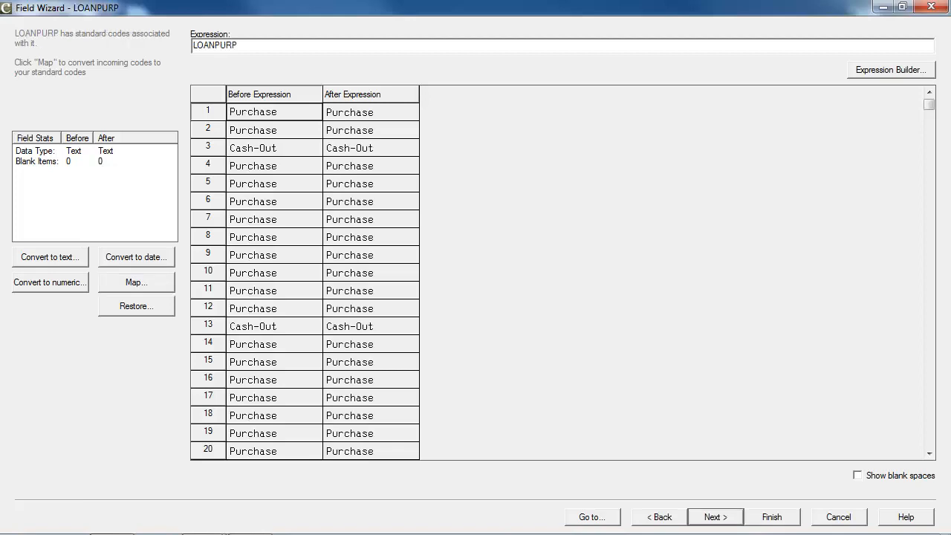
click(136, 283)
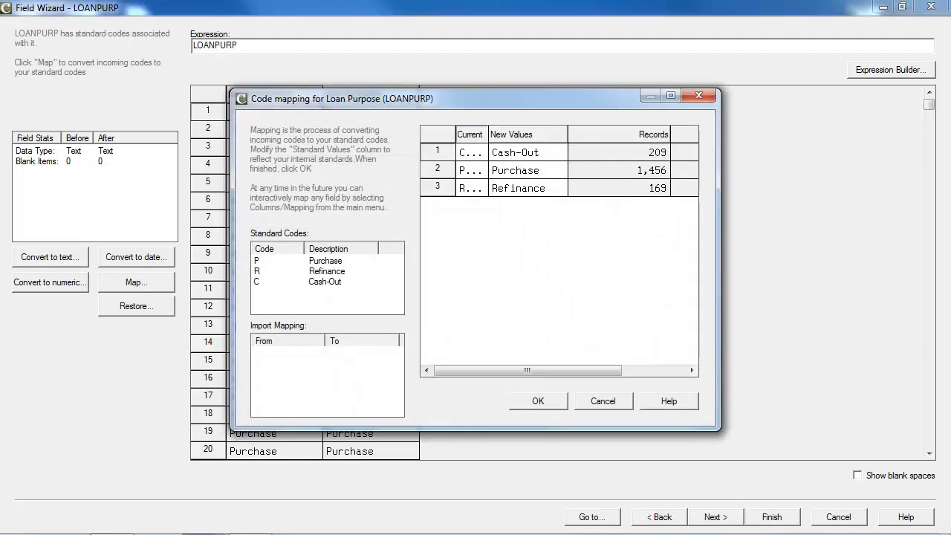
click(518, 152)
key(Return)
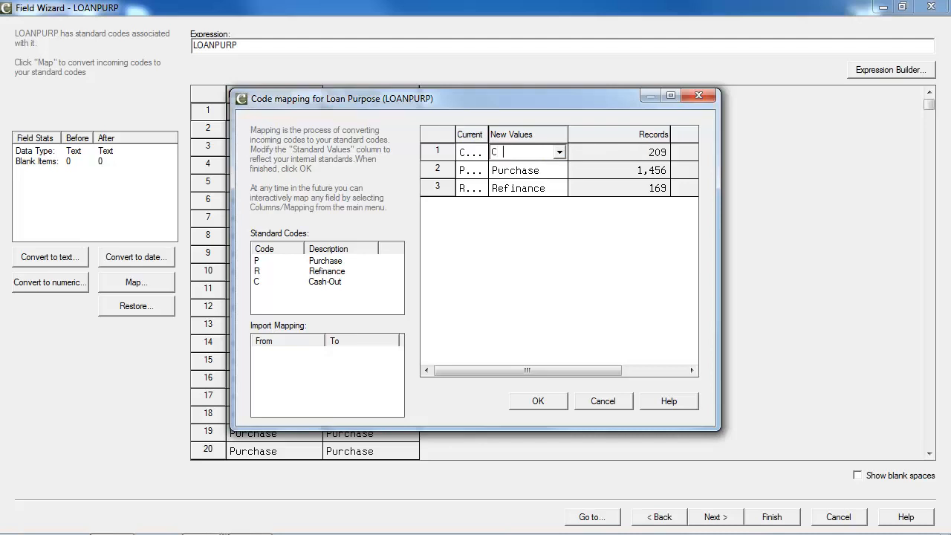
text(P)
key(Return)
text(R)
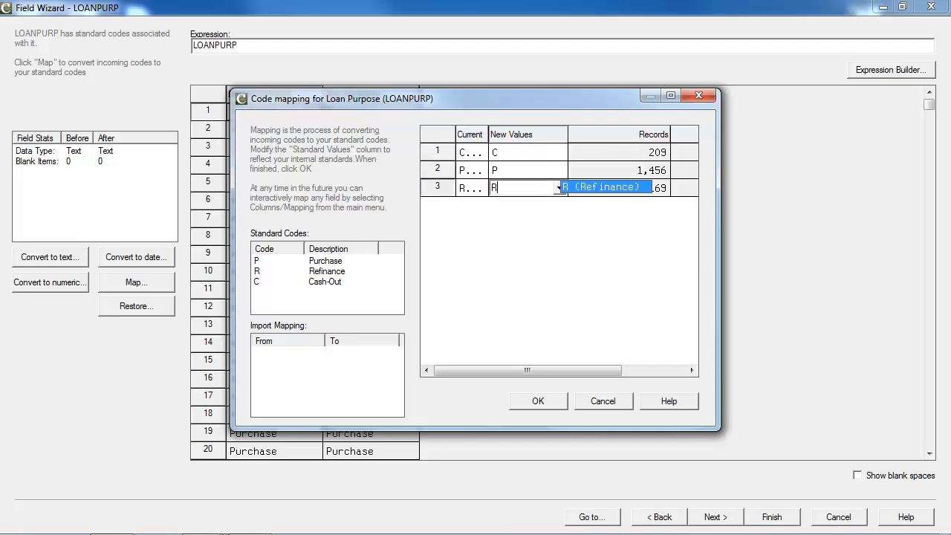
key(Return)
key(Return)
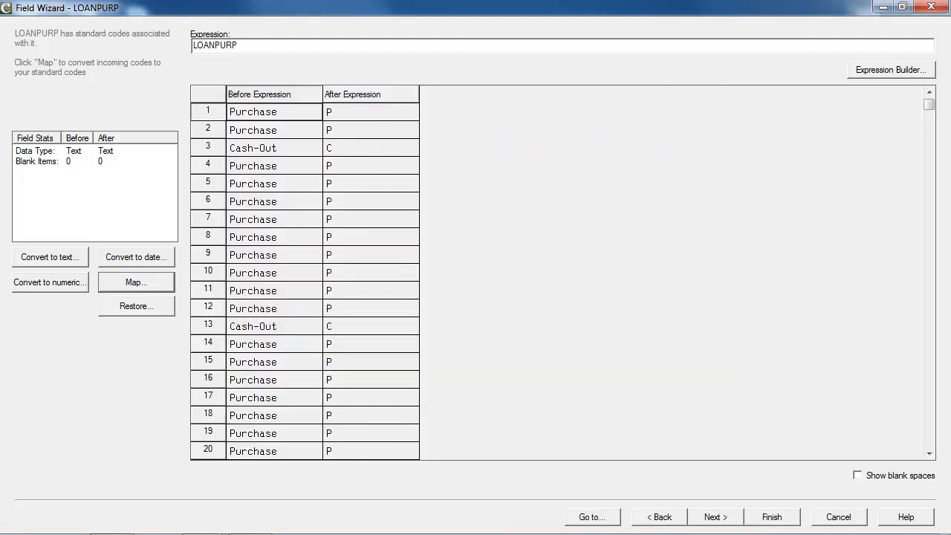
Advance to the PROPTYPE field and open its code mapping with the Current column widened.
click(716, 517)
click(136, 283)
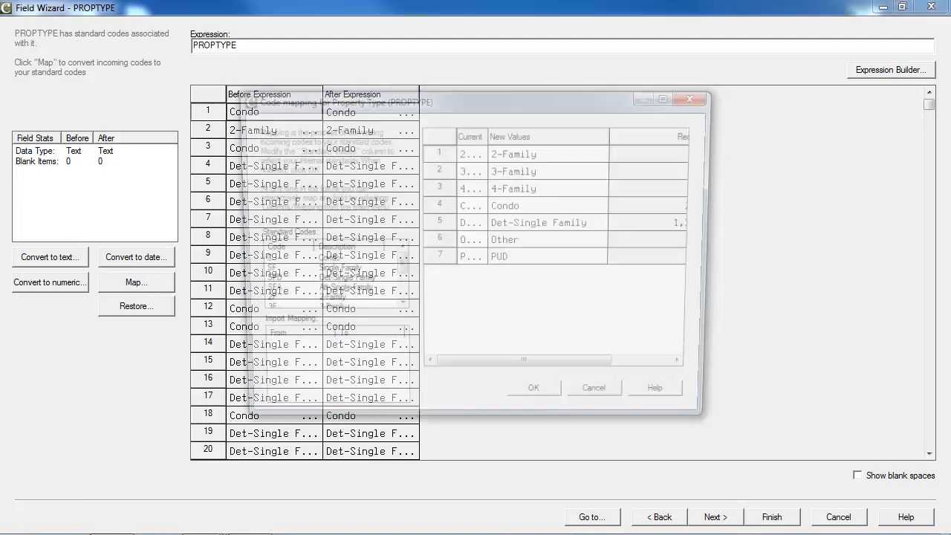
click(541, 152)
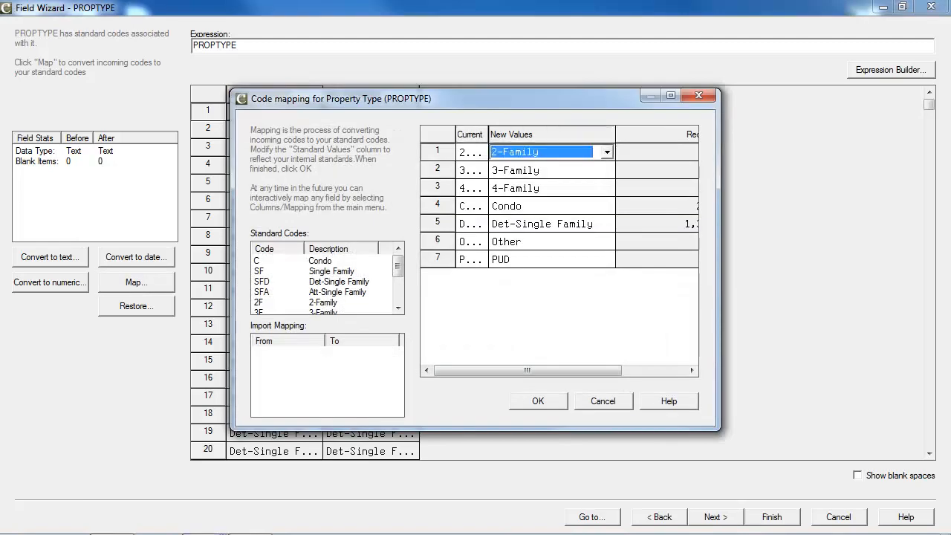
drag(488, 134, 552, 134)
click(594, 188)
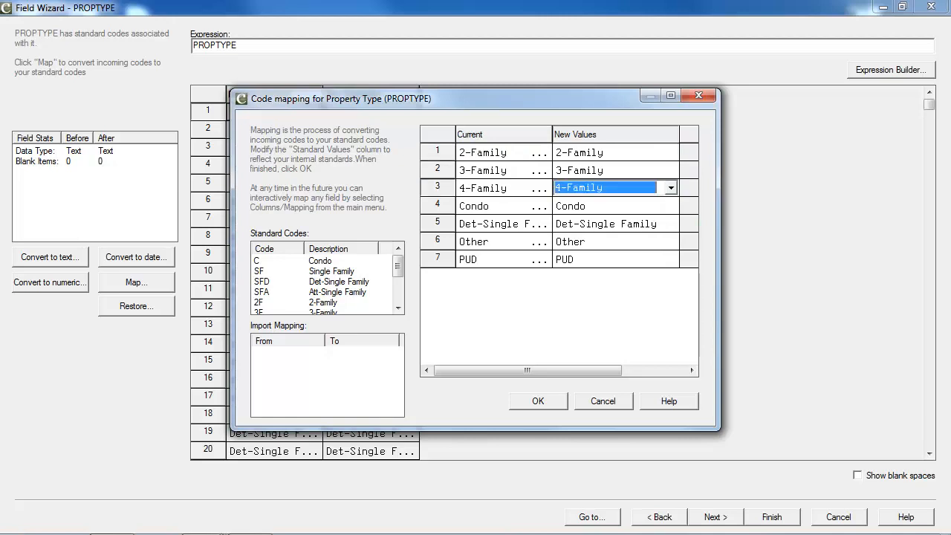
Map the property types 2-Family to 2F, 3-Family to 3F and 4-Family to 4F.
click(594, 153)
text(2F)
key(Return)
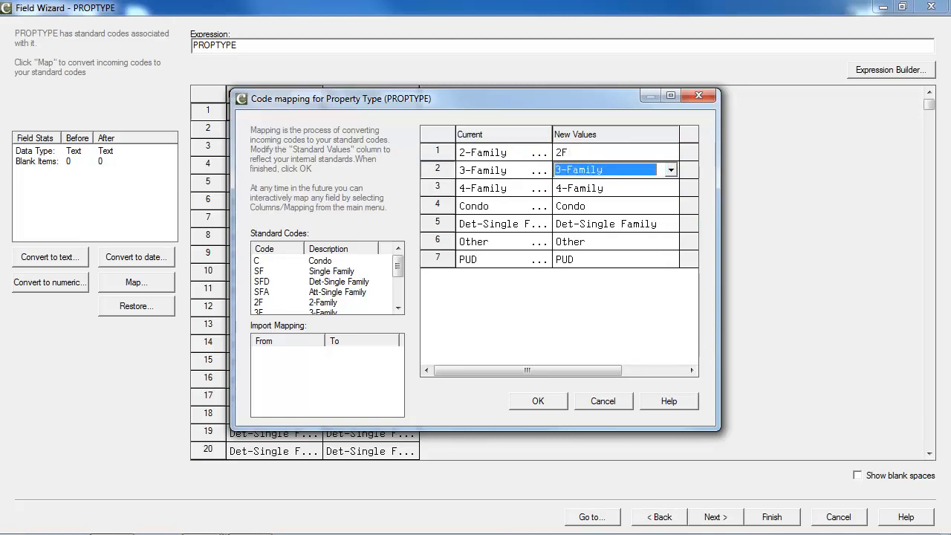
text(3F)
key(Return)
text(4F)
key(Return)
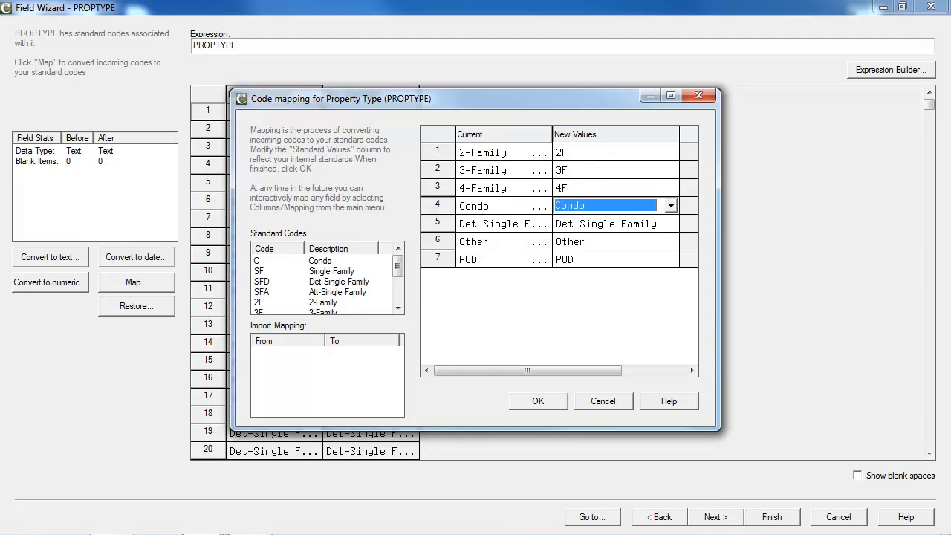
Map Condo to C, Det-Single Family to SFD and Other to OTH, keep PUD, and accept the property type mapping.
text(C)
key(Return)
text(SFD)
key(Return)
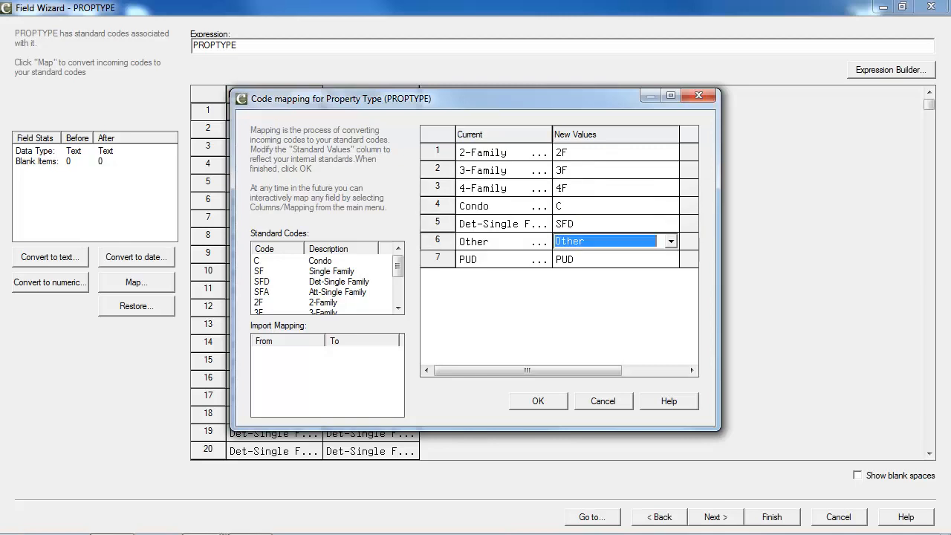
text(OTH)
key(Return)
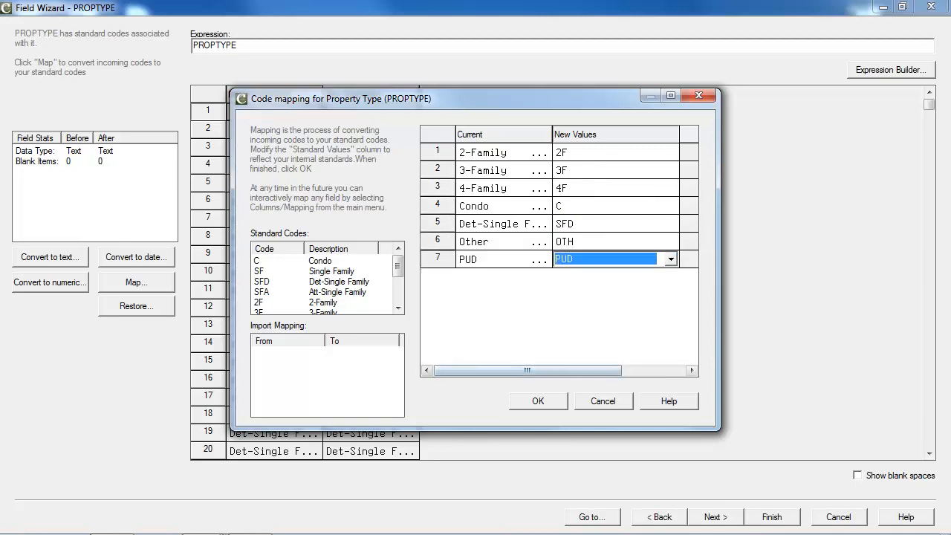
key(Return)
Advance to the RATETYPE field, map Adjustable to A and Fixed to F, and accept the rate type mapping.
click(716, 517)
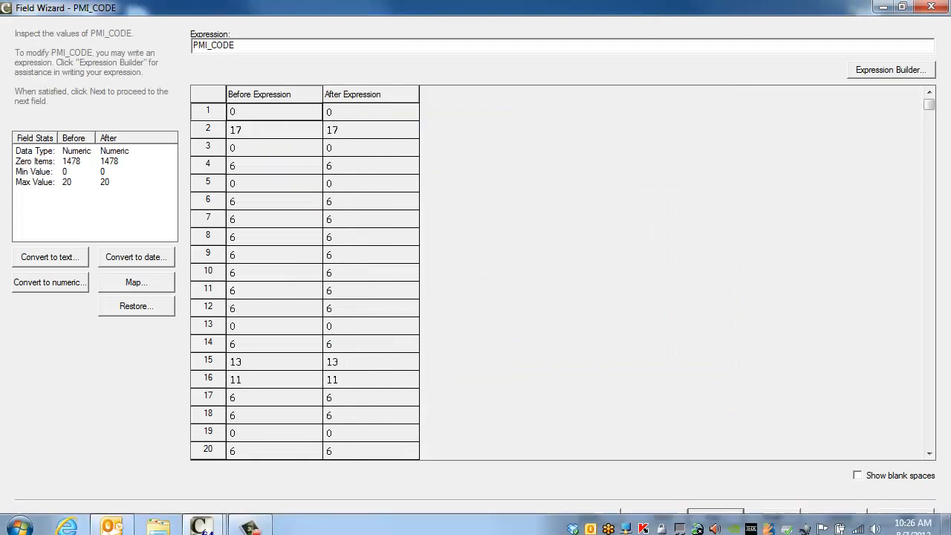
key(Return)
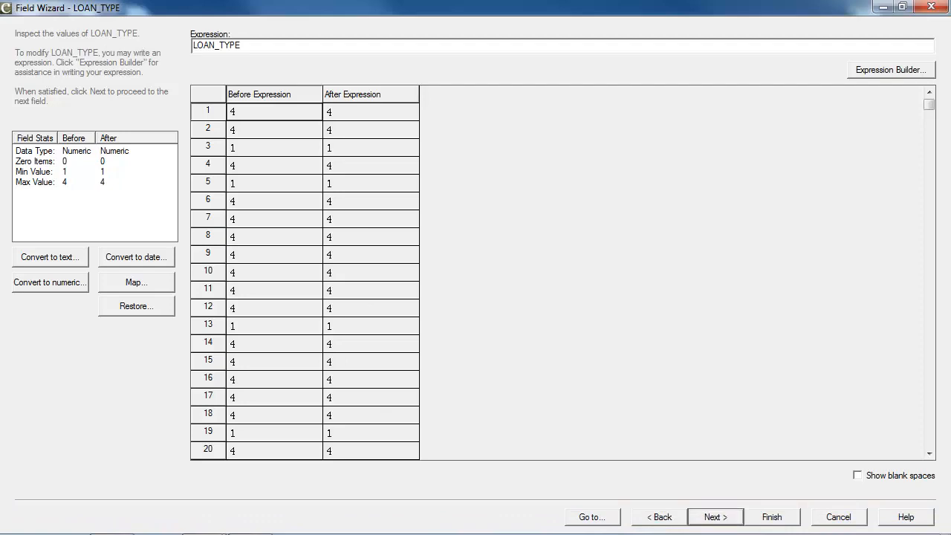
key(Return)
click(137, 282)
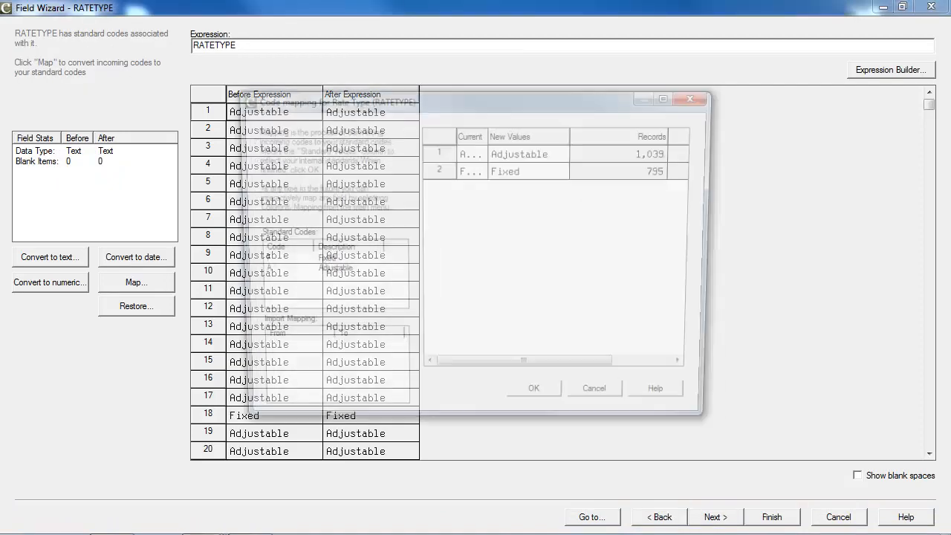
click(521, 152)
text(A)
key(Return)
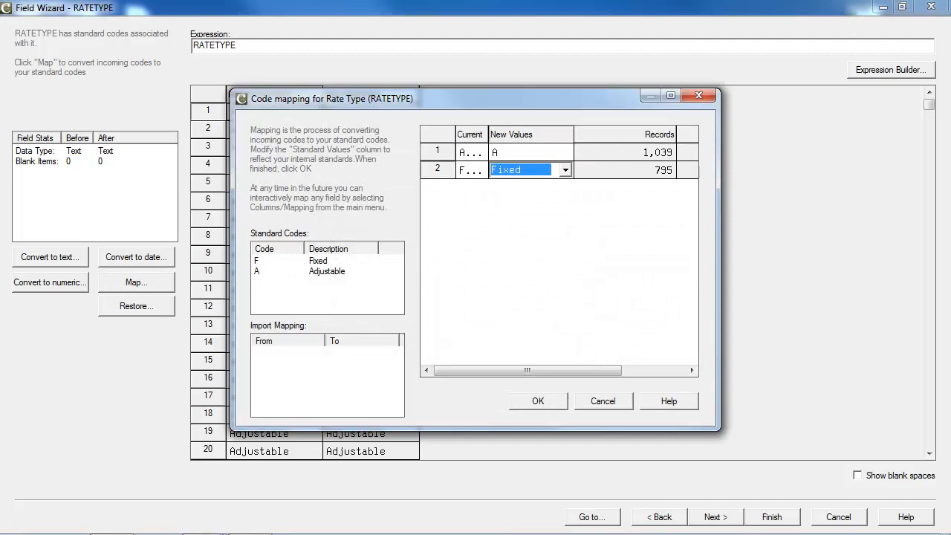
text(F)
key(Return)
key(Return)
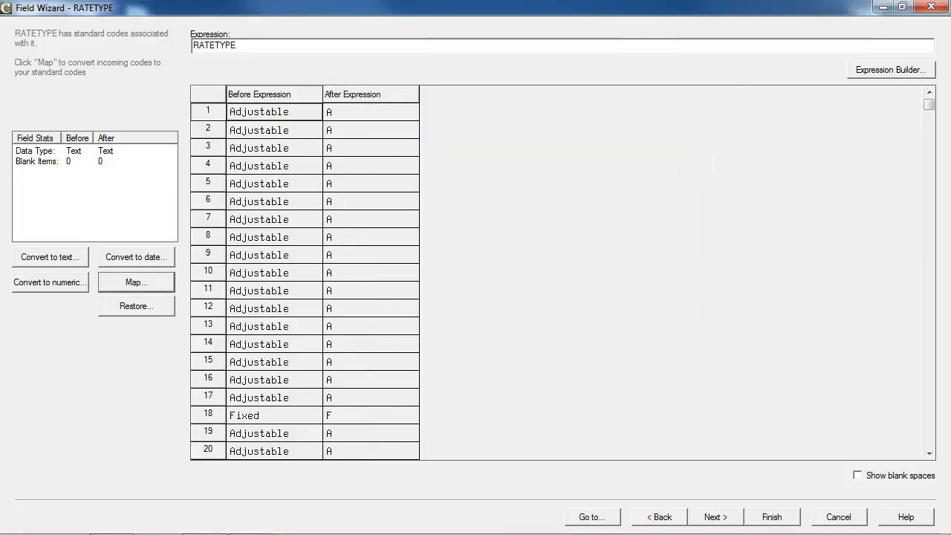
Advance past the UNITS and ORIGDATE fields to the FPDATE field without editing their expressions.
key(Return)
key(Return)
key(Return)
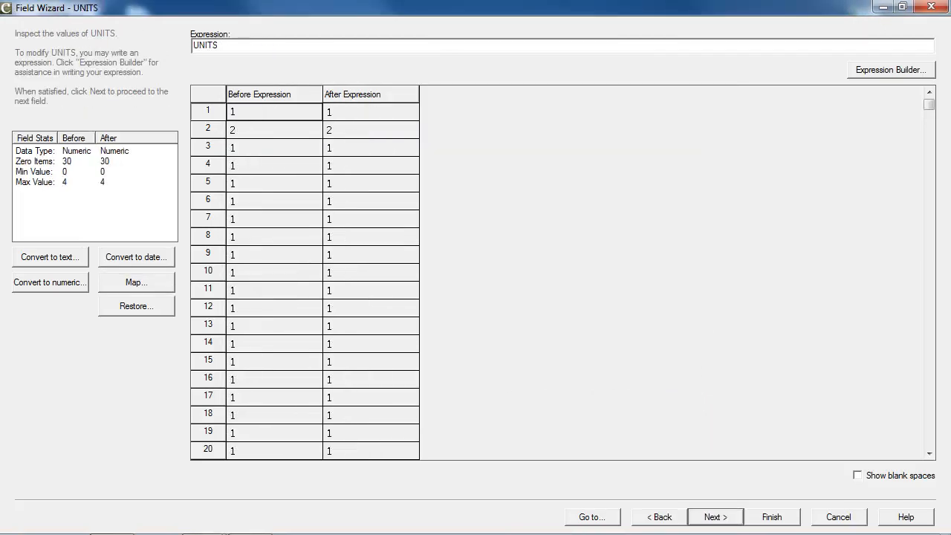
key(Return)
key(Return)
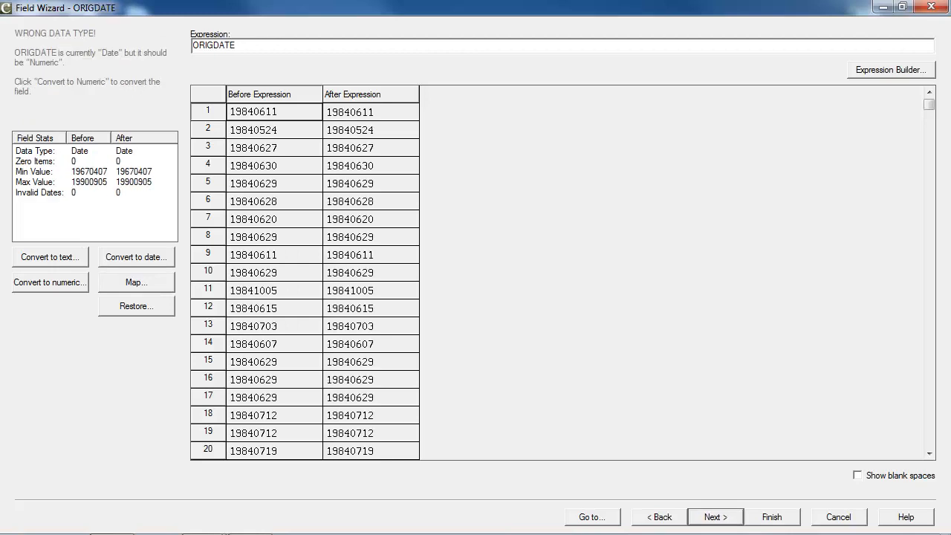
key(Return)
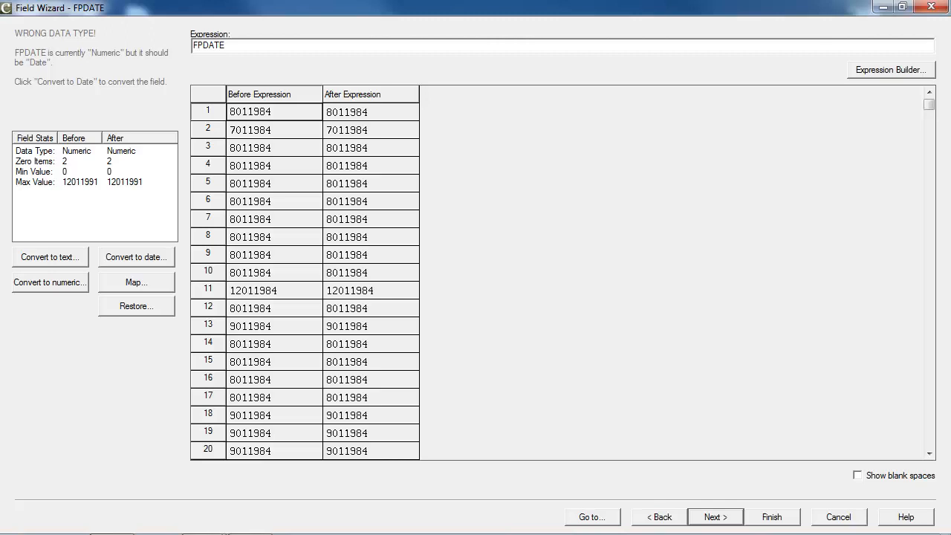
Convert FPDATE to a date using the MMDDYYYY format, check the conversion results, and accept them.
click(136, 257)
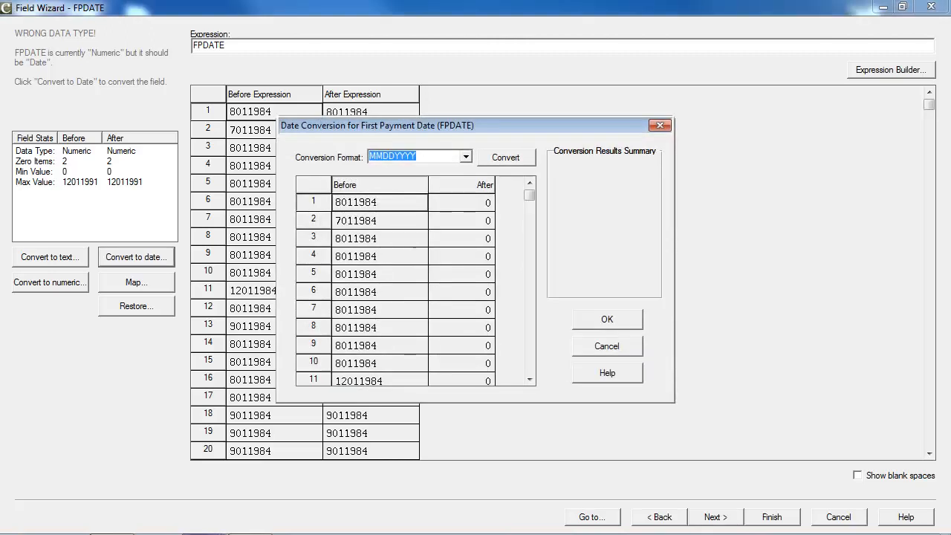
click(466, 157)
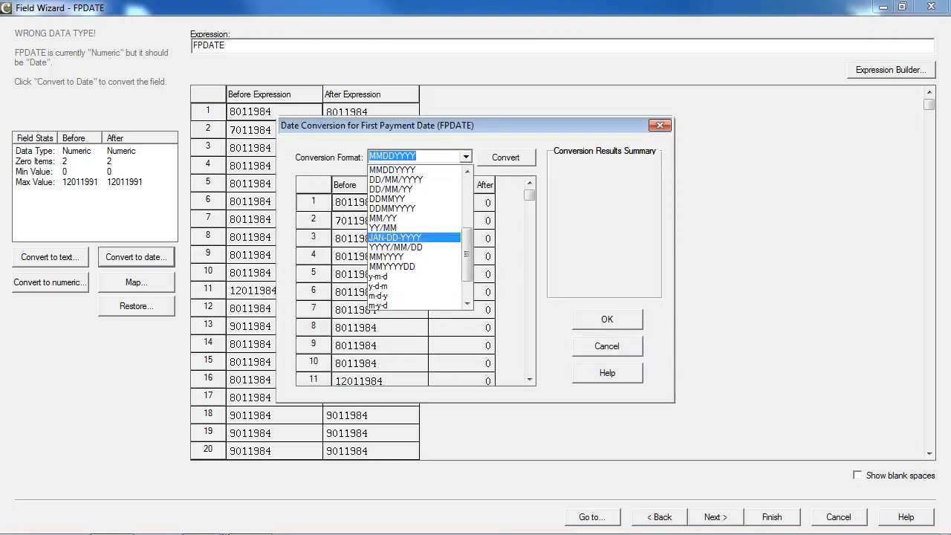
drag(467, 243, 466, 235)
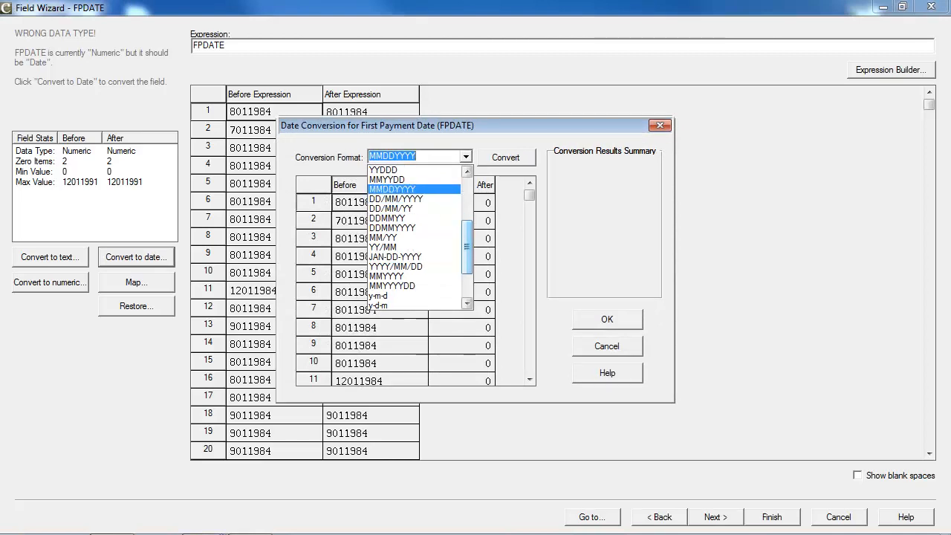
click(414, 189)
click(506, 158)
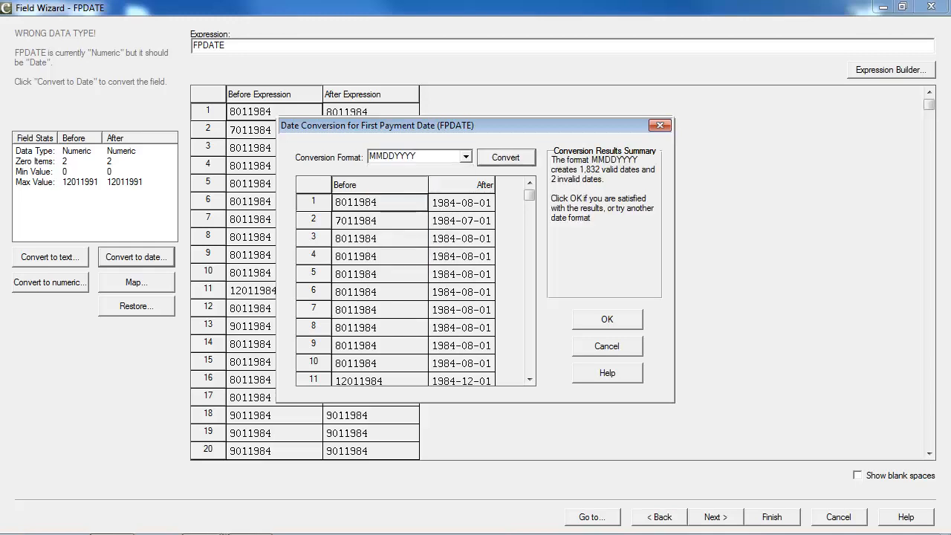
drag(578, 169, 604, 179)
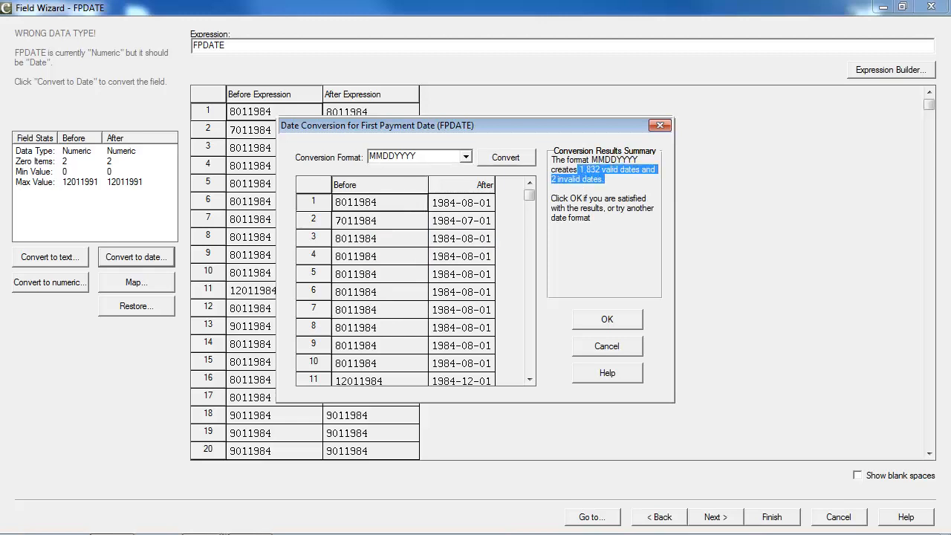
click(366, 275)
click(461, 274)
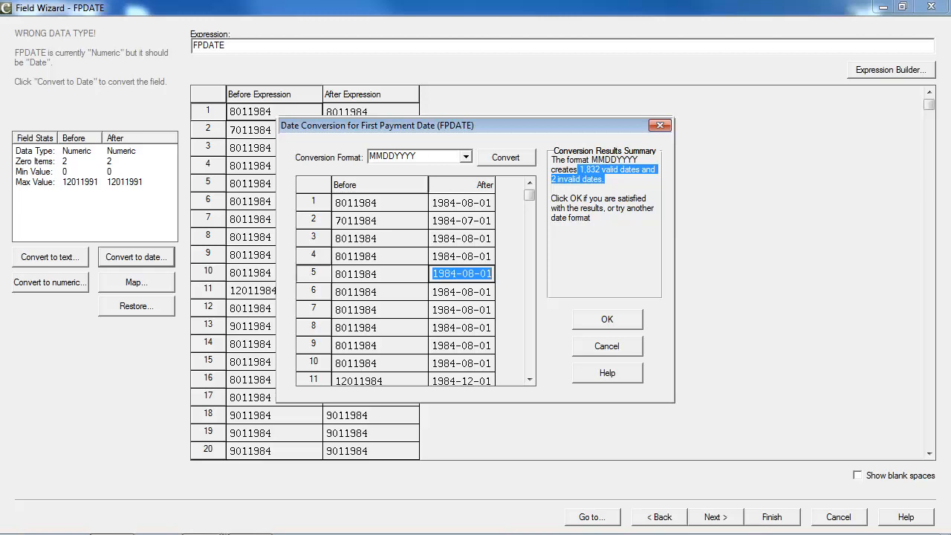
key(Return)
Advance to the MTDATE field and convert it to a date using the YYYYMMDD format.
click(715, 517)
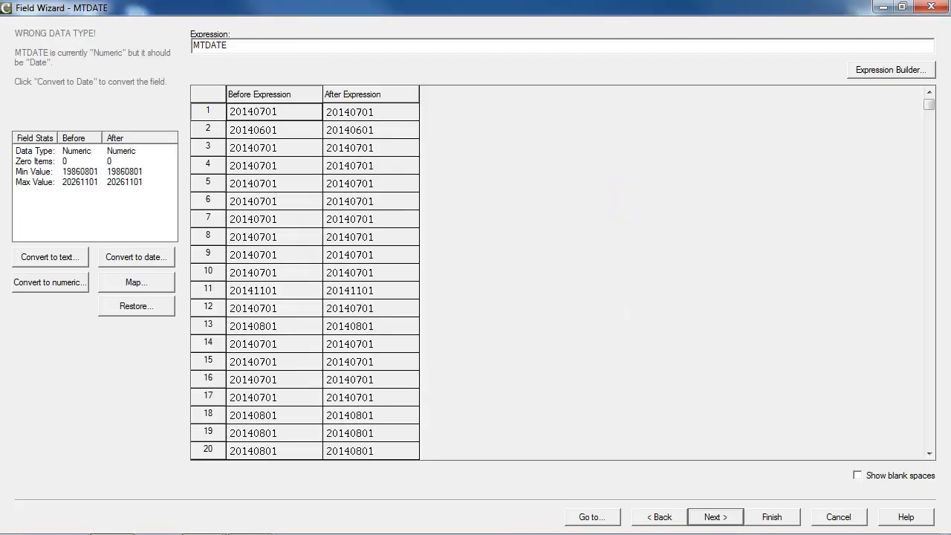
click(136, 257)
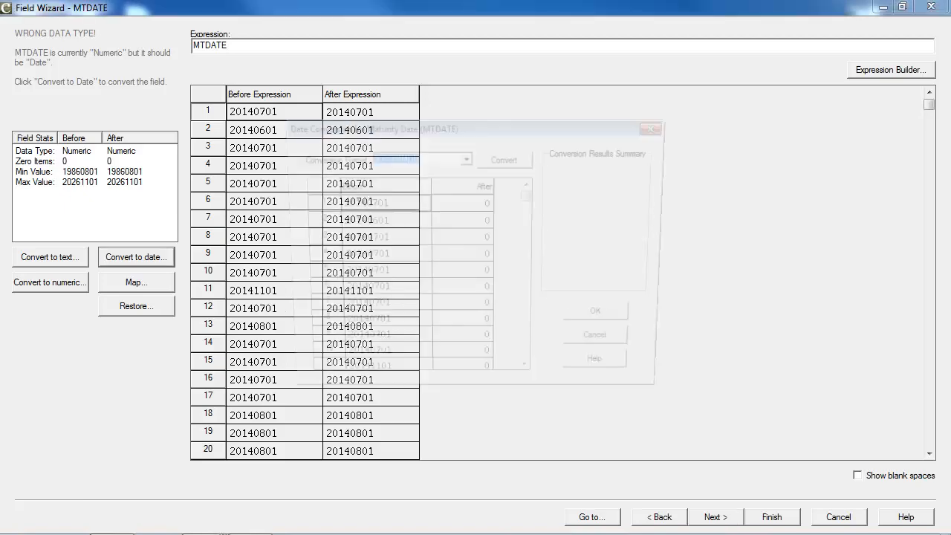
click(506, 158)
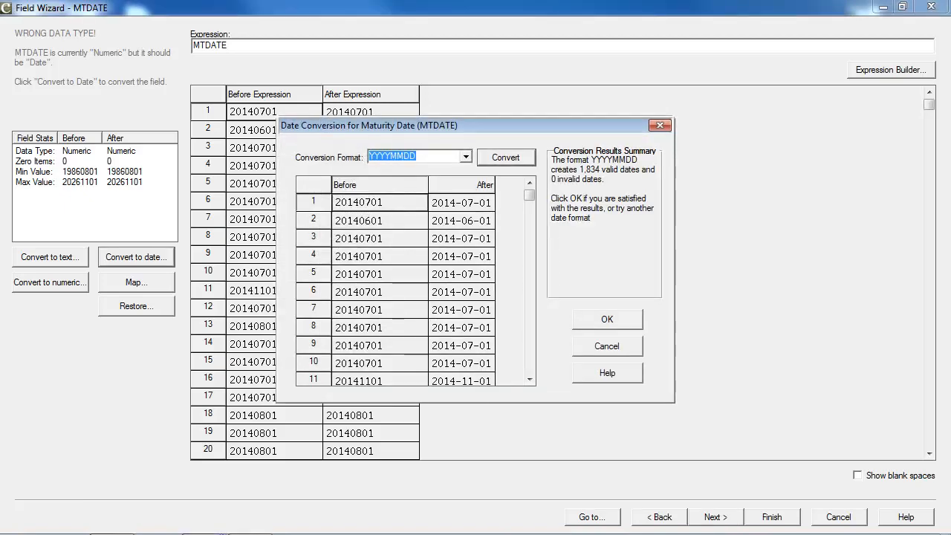
click(607, 319)
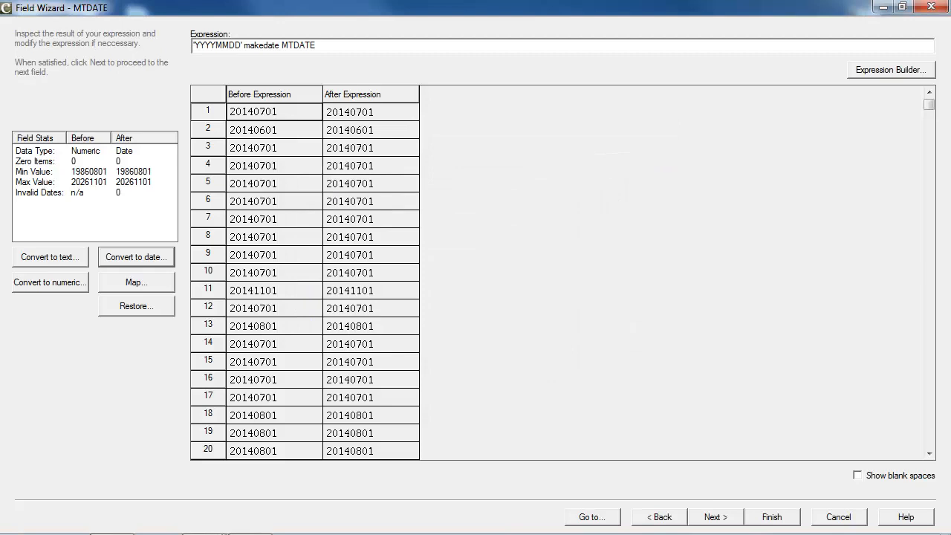
Step through the remaining fields after MTDATE, past ASOF_DATE, without editing them, and finish the Field Wizard.
click(715, 517)
click(716, 517)
click(715, 518)
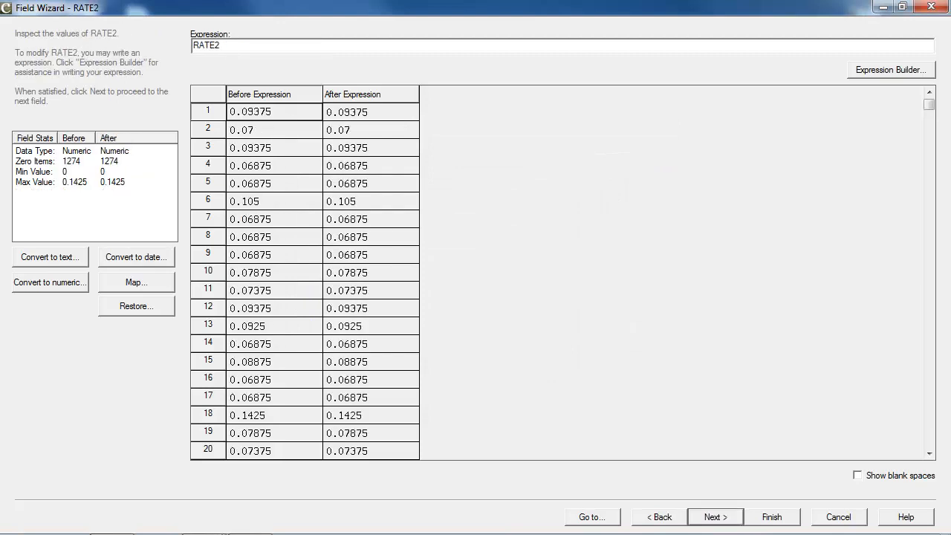
click(716, 517)
click(716, 517)
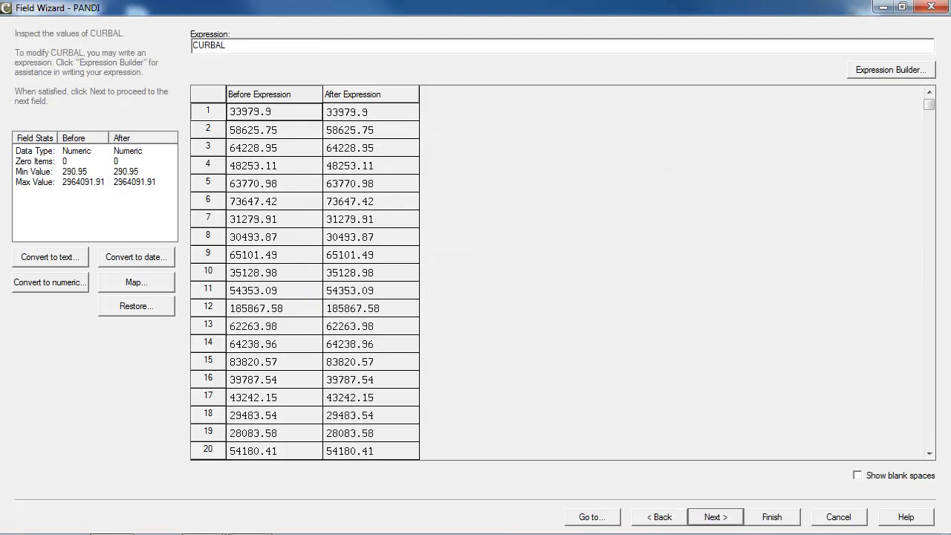
click(716, 518)
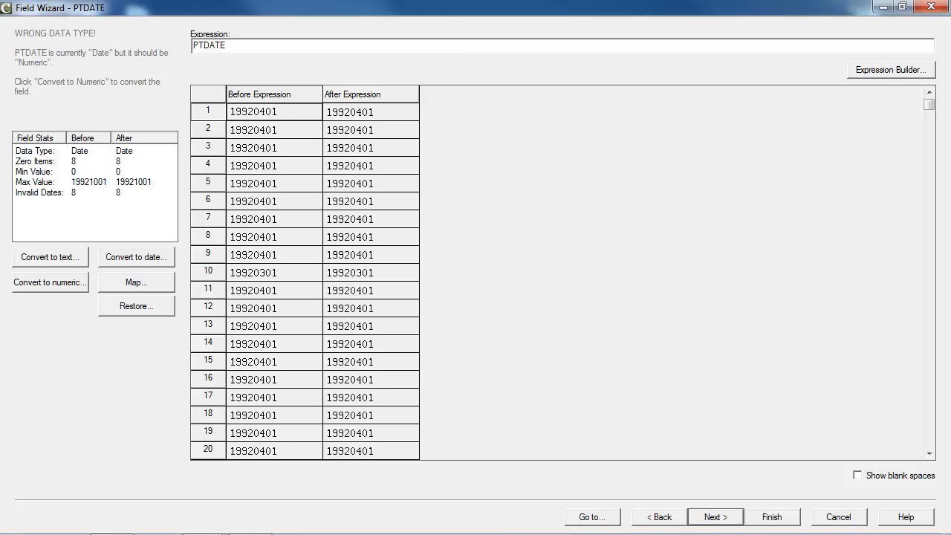
click(716, 517)
click(716, 517)
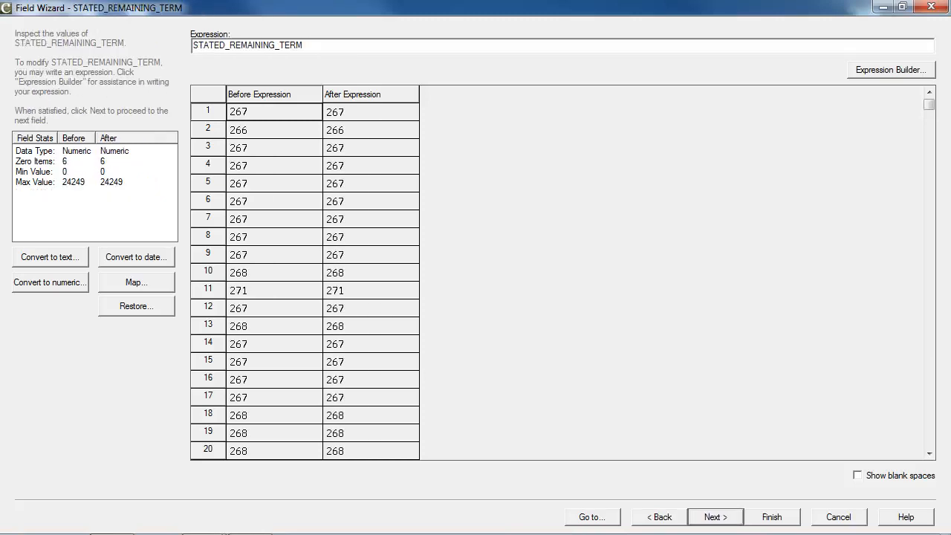
click(716, 517)
click(716, 517)
click(716, 517)
click(715, 517)
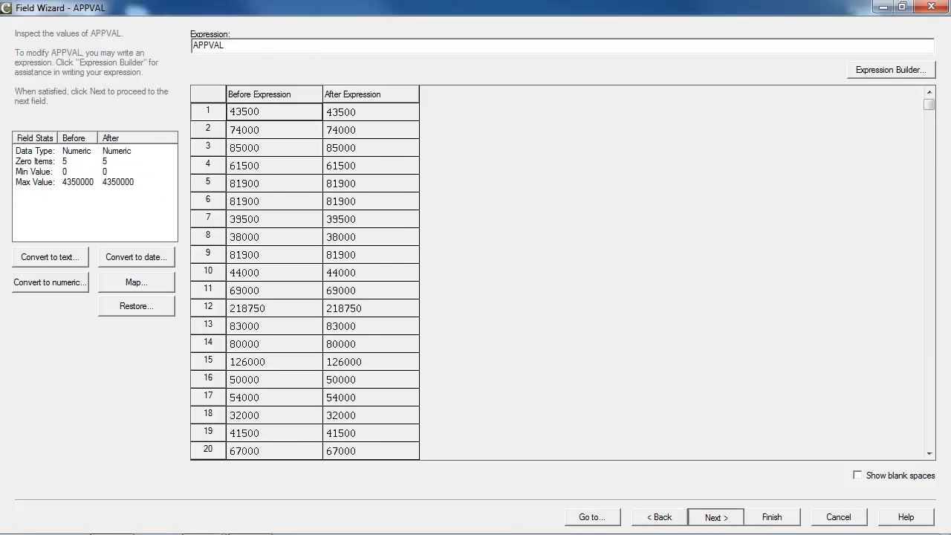
click(716, 517)
click(716, 517)
click(715, 517)
click(715, 517)
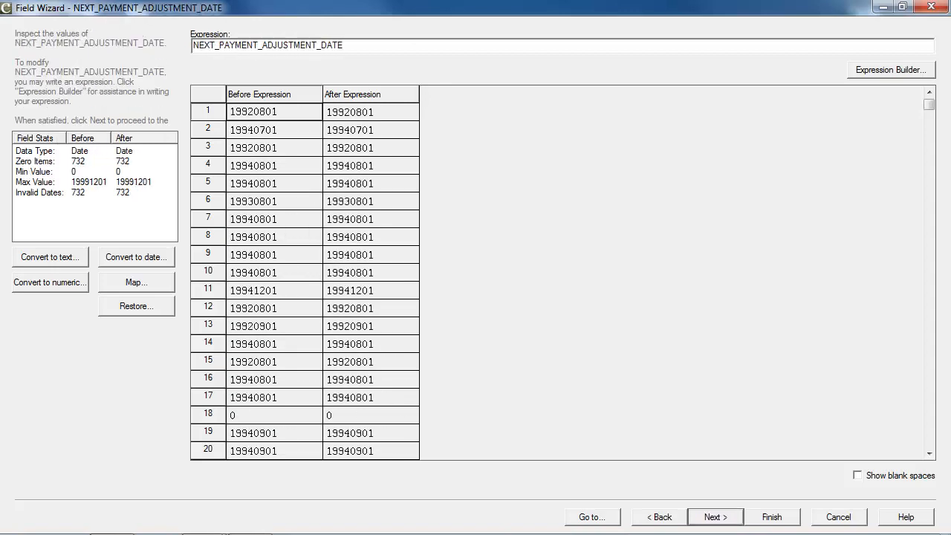
click(716, 517)
click(715, 518)
click(716, 517)
click(715, 517)
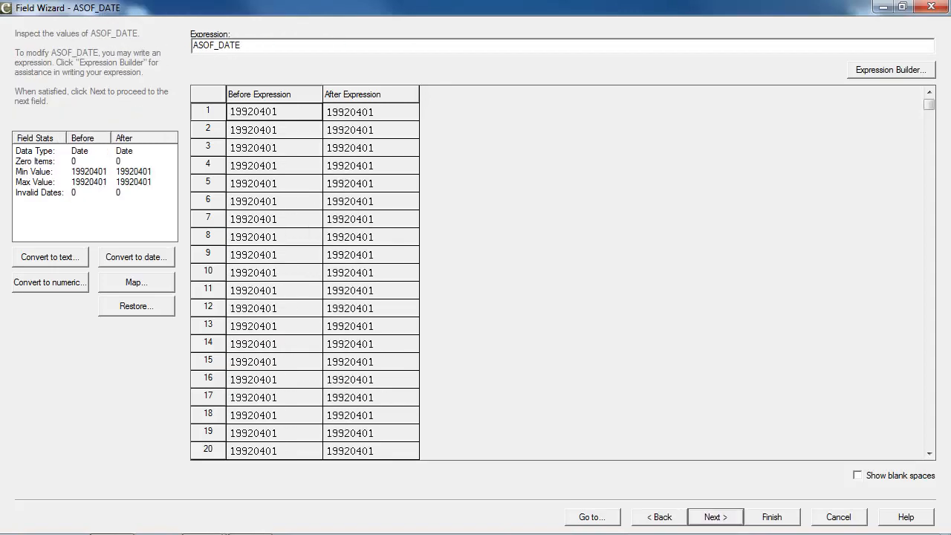
click(715, 517)
click(772, 518)
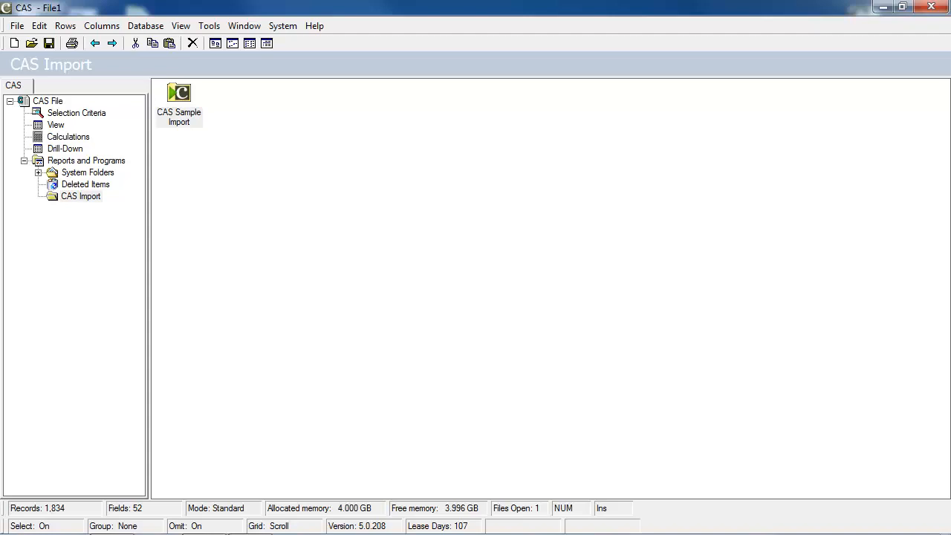
Open the properties of CAS Sample Import and review its saved calculations and code mapping.
right_click(178, 92)
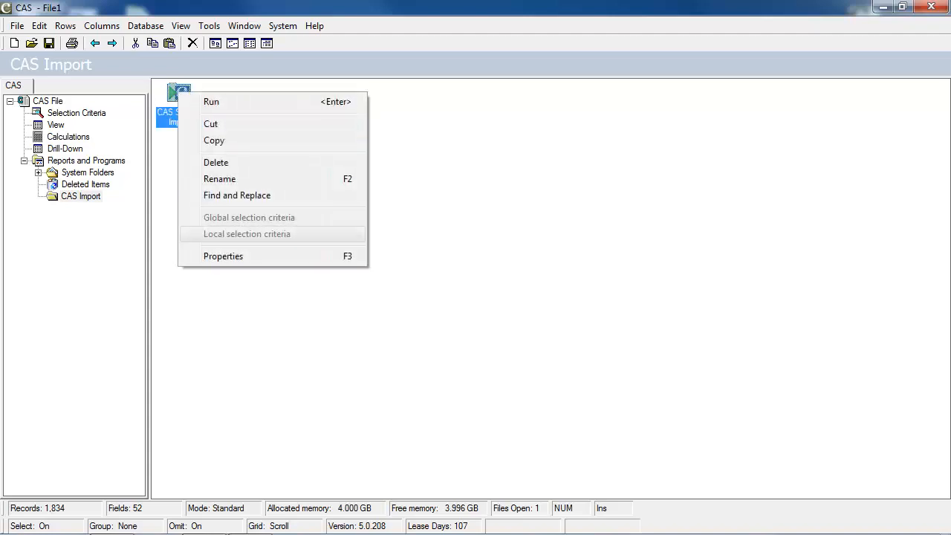
click(224, 256)
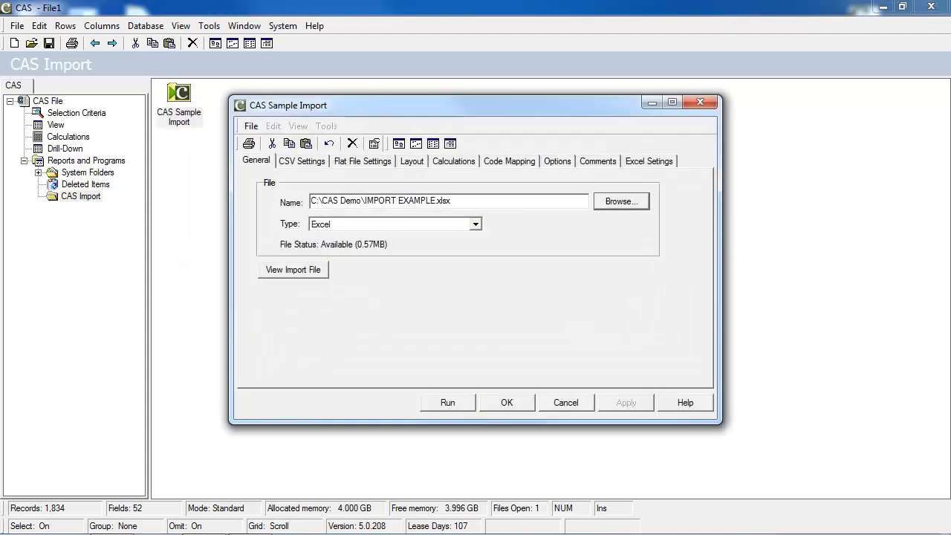
click(453, 161)
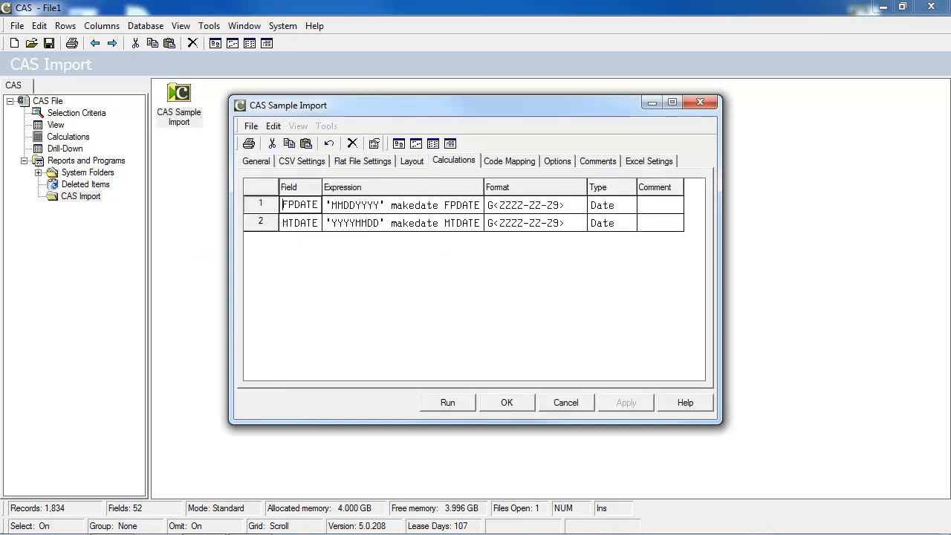
click(509, 161)
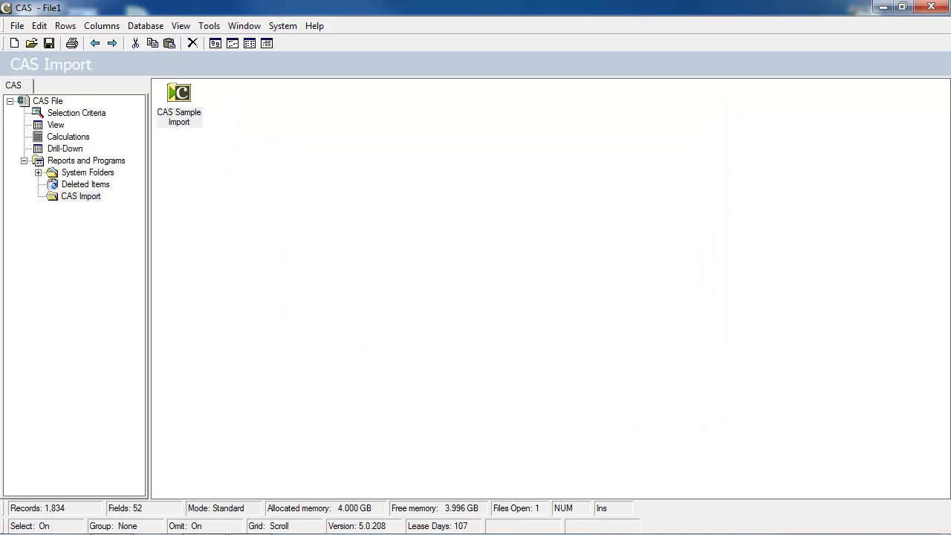
Bring up the file commands for the imported CAS file.
click(17, 25)
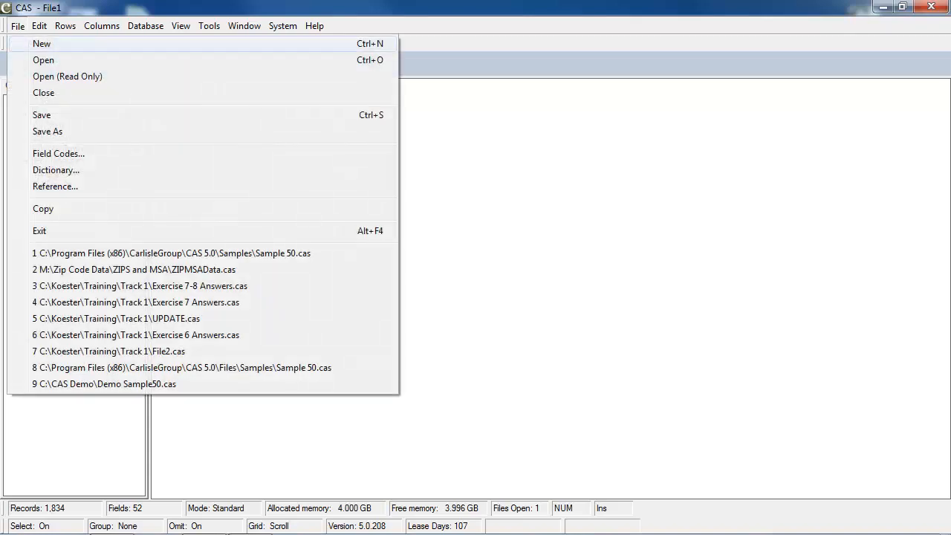